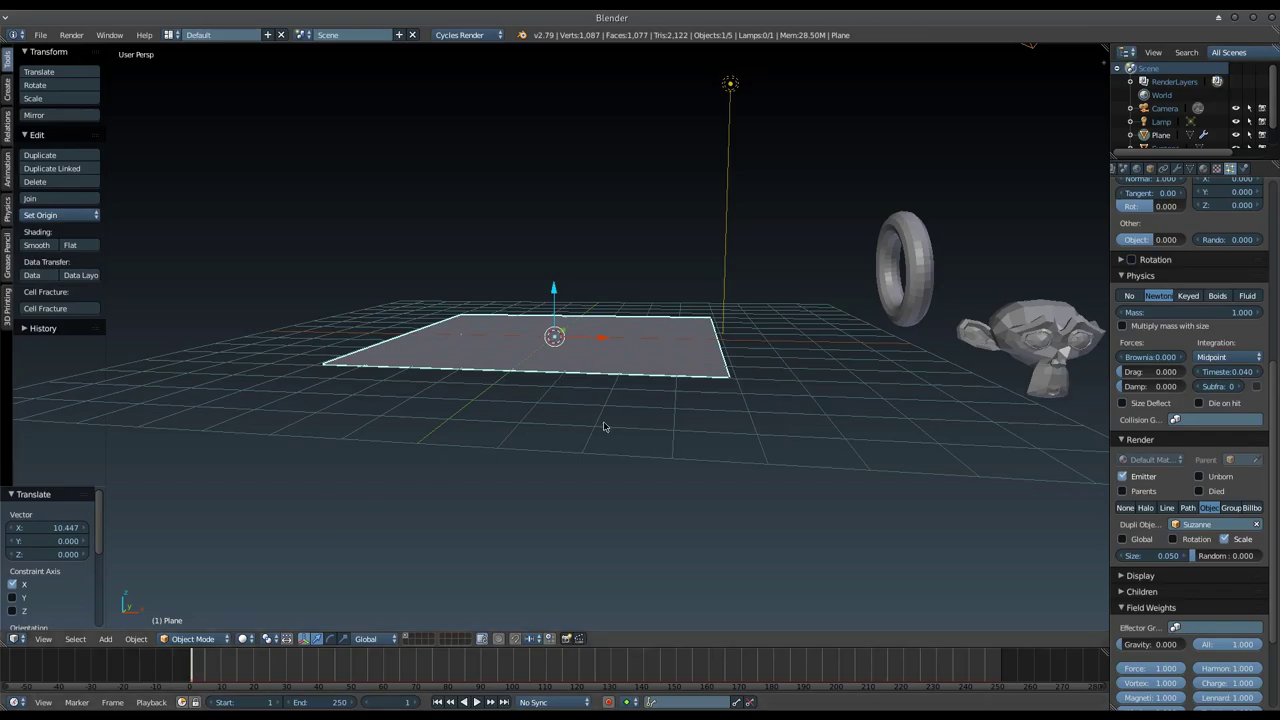
- Orbit around the scene and play the animation so Suzanne particles rise from the plane
{"action": "mouse_move", "coordinate": [603, 427]}
{"action": "middle_mouse_down"}
{"action": "mouse_move", "coordinate": [623, 414]}
{"action": "mouse_move", "coordinate": [586, 510]}
{"action": "mouse_move", "coordinate": [588, 478]}
{"action": "middle_mouse_up"}
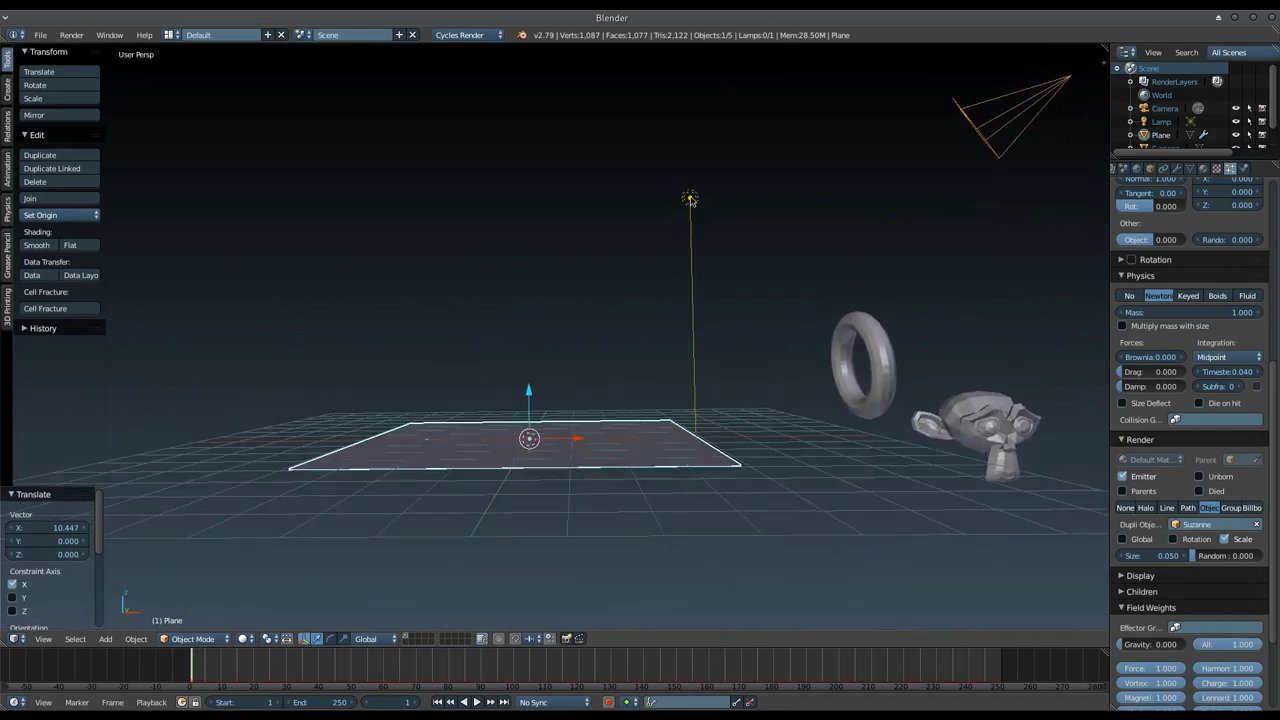
{"action": "middle_click_drag", "start_coordinate": [674, 219], "coordinate": [678, 240]}
{"action": "mouse_move", "coordinate": [692, 427]}
{"action": "middle_mouse_down"}
{"action": "mouse_move", "coordinate": [686, 410]}
{"action": "mouse_move", "coordinate": [669, 445]}
{"action": "middle_mouse_up"}
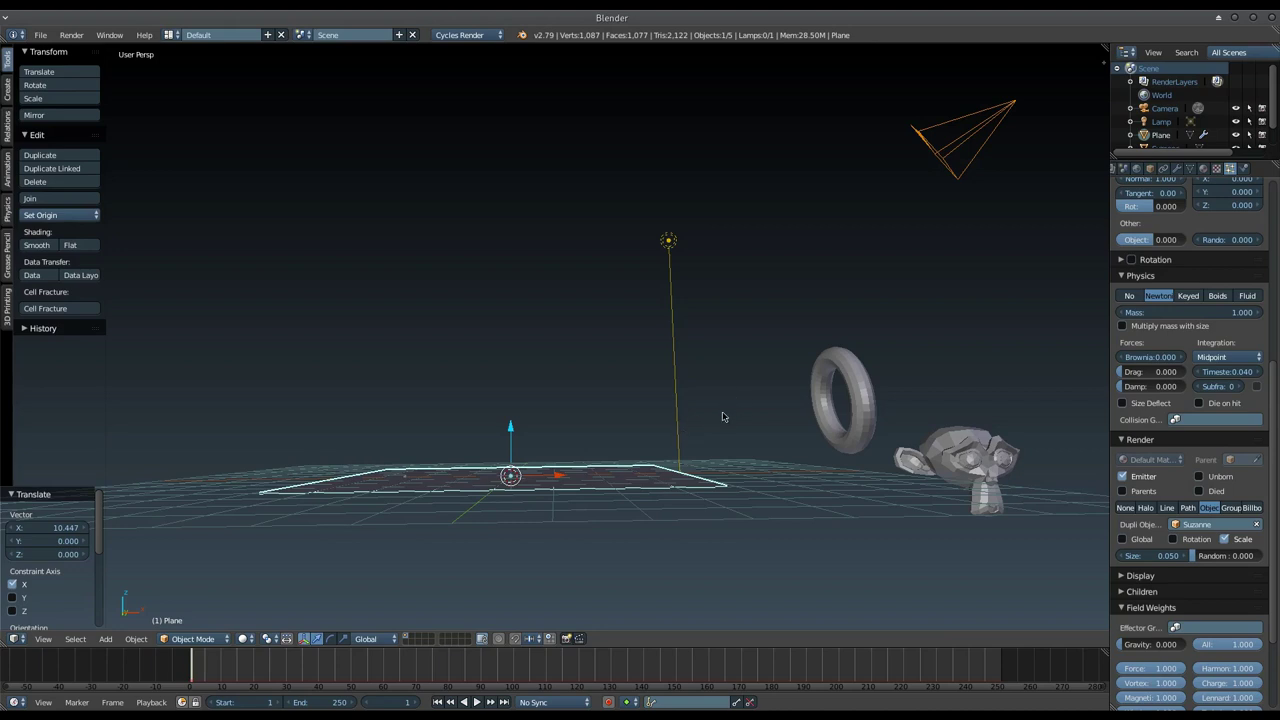
{"action": "middle_click_drag", "start_coordinate": [663, 474], "coordinate": [609, 461]}
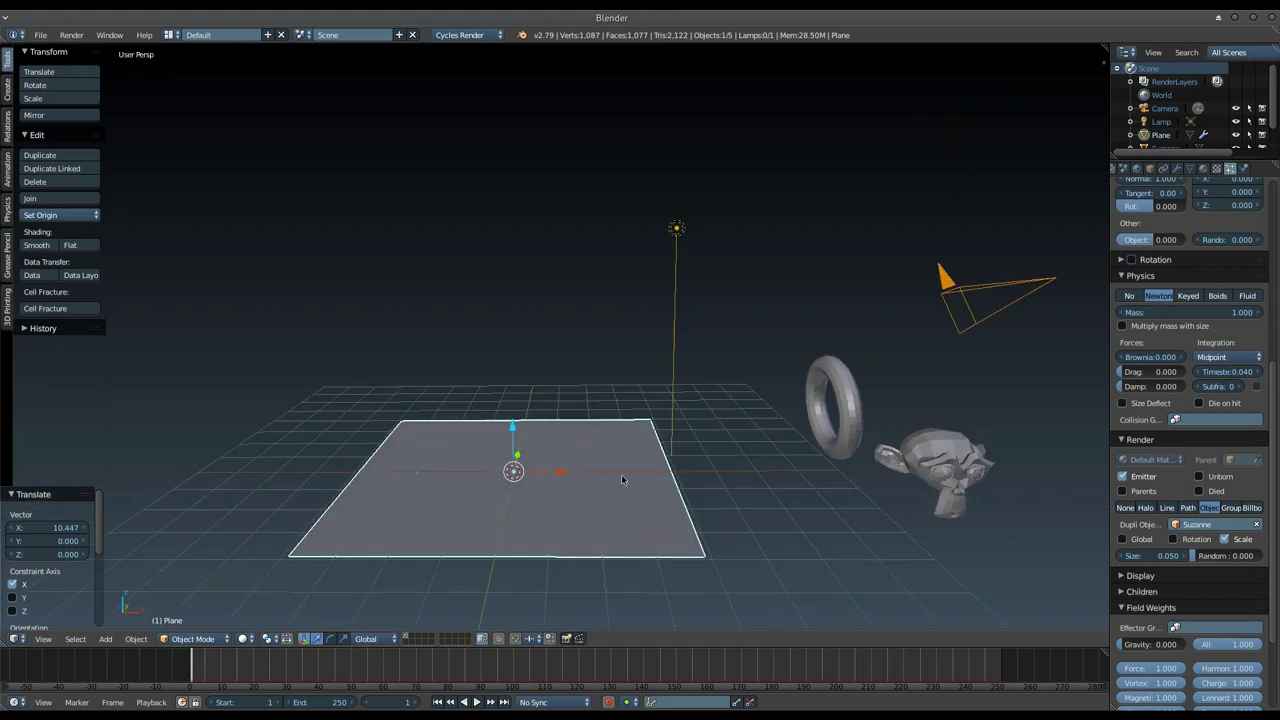
{"action": "key", "text": "alt+a"}
{"action": "middle_click_drag", "start_coordinate": [614, 462], "coordinate": [622, 471]}
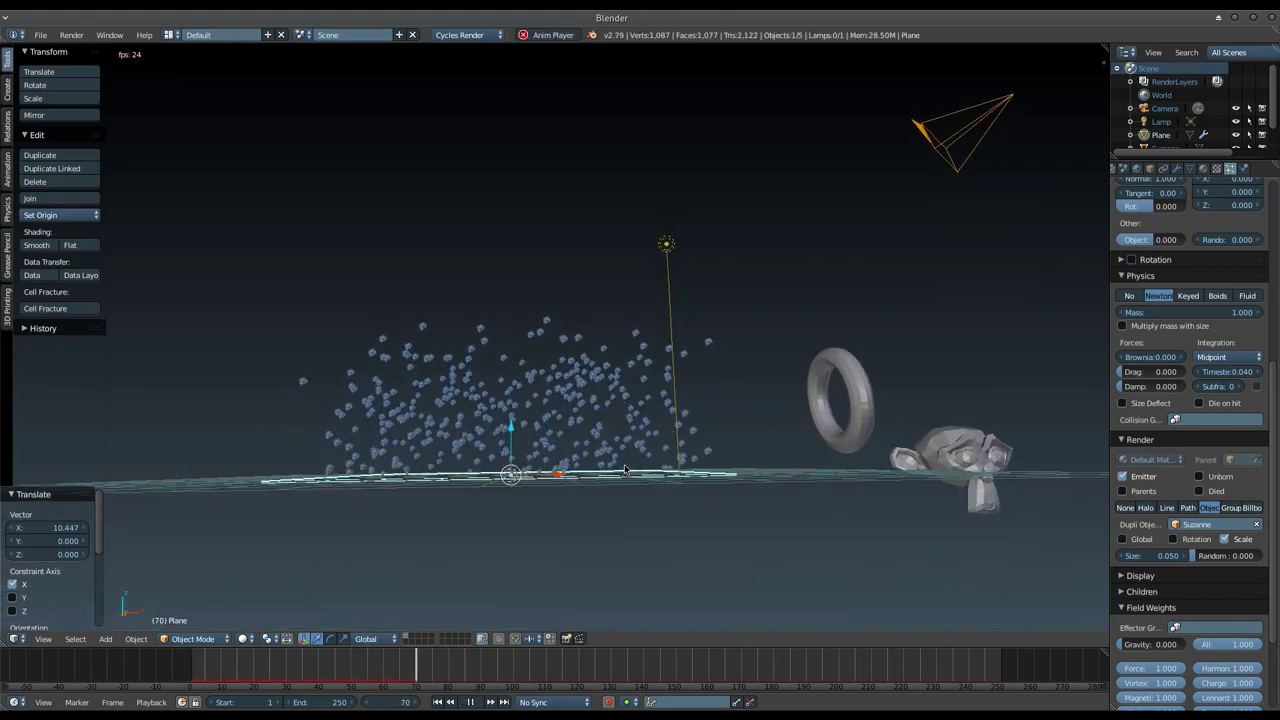
- Select Suzanne, then the plane emitter, and finally the torus
{"action": "right_click", "coordinate": [935, 460]}
{"action": "middle_click_drag", "start_coordinate": [935, 460], "coordinate": [692, 500]}
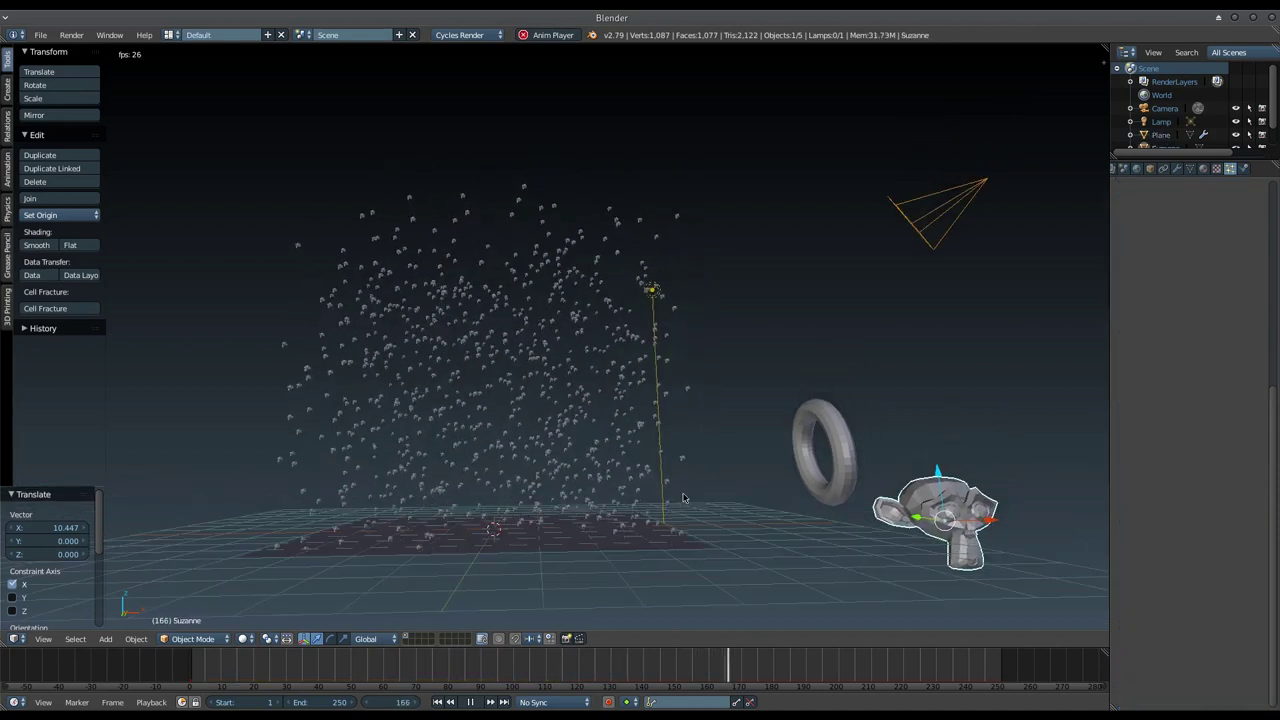
{"action": "right_click", "coordinate": [690, 502]}
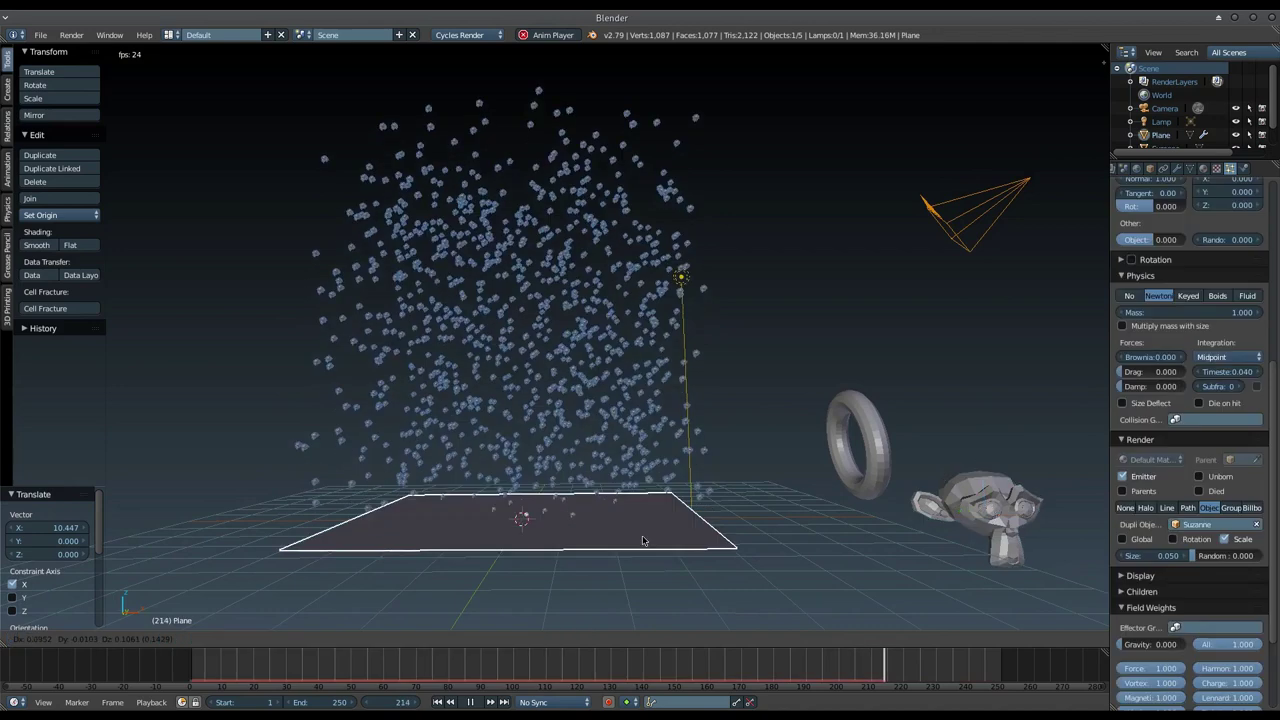
{"action": "right_click", "coordinate": [842, 440]}
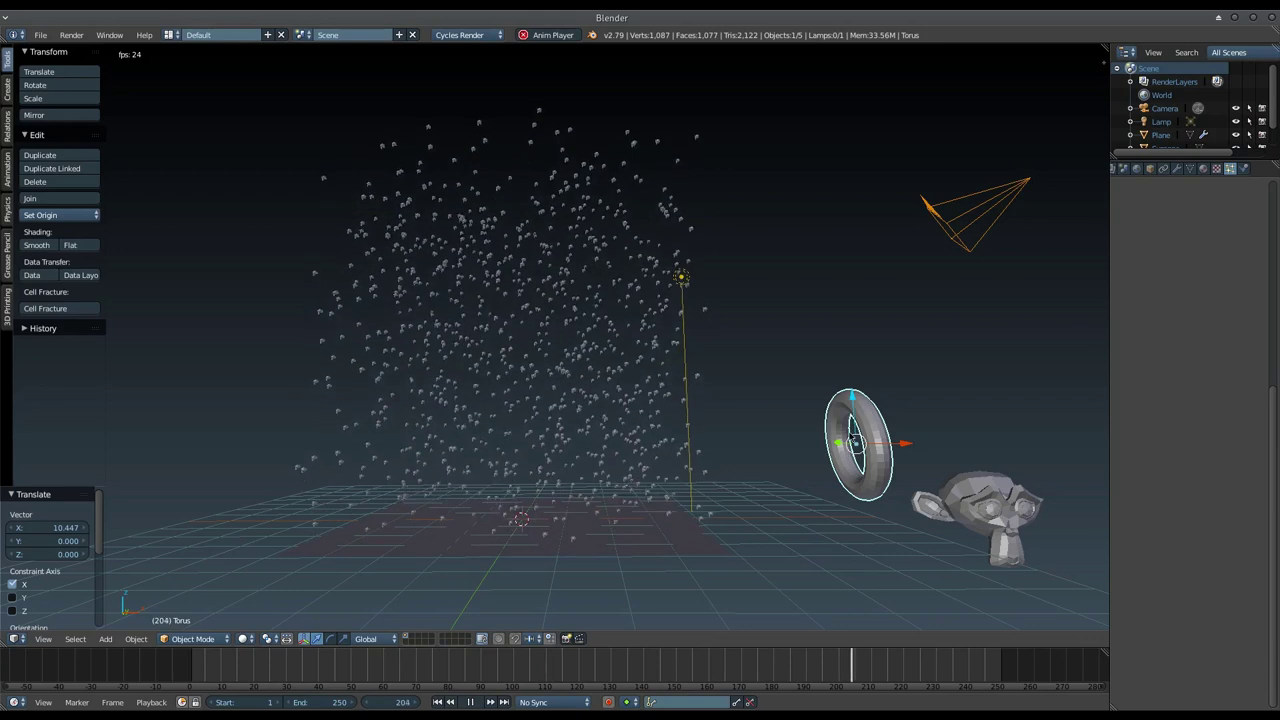
- Add a force field to the torus in Physics and set its type to Drag
{"action": "left_click", "coordinate": [1245, 169]}
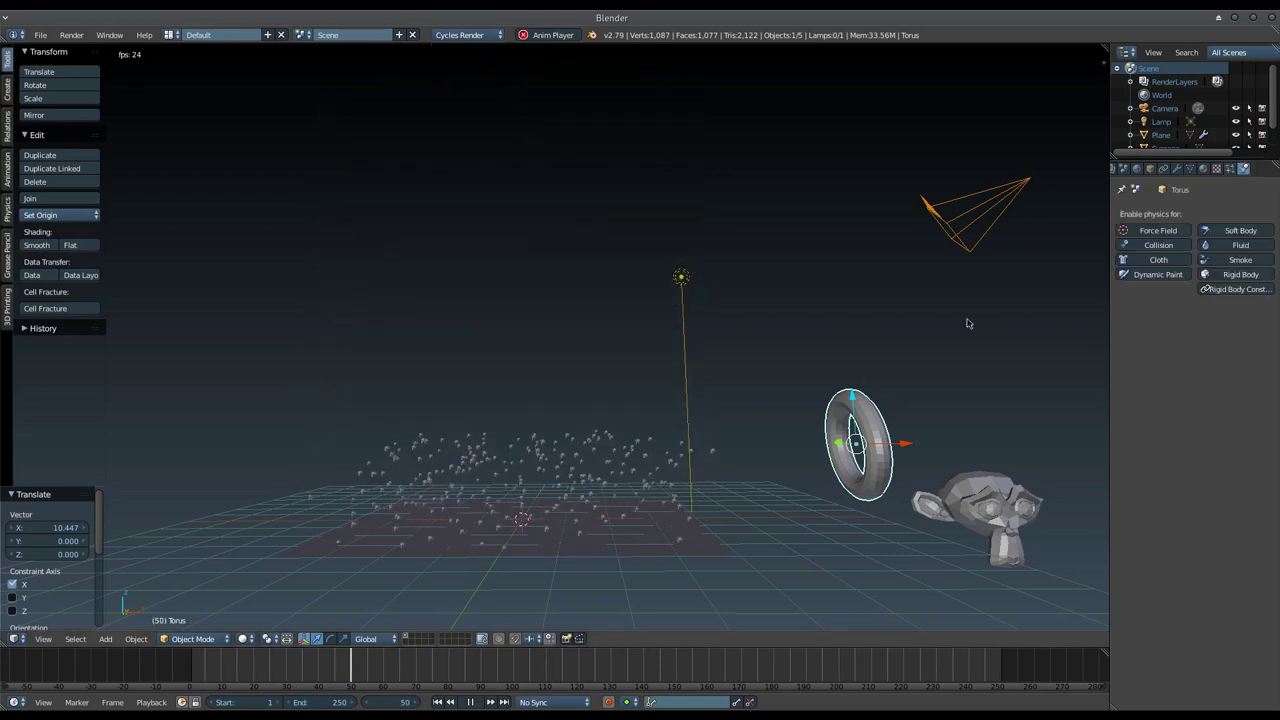
{"action": "left_click", "coordinate": [1159, 231]}
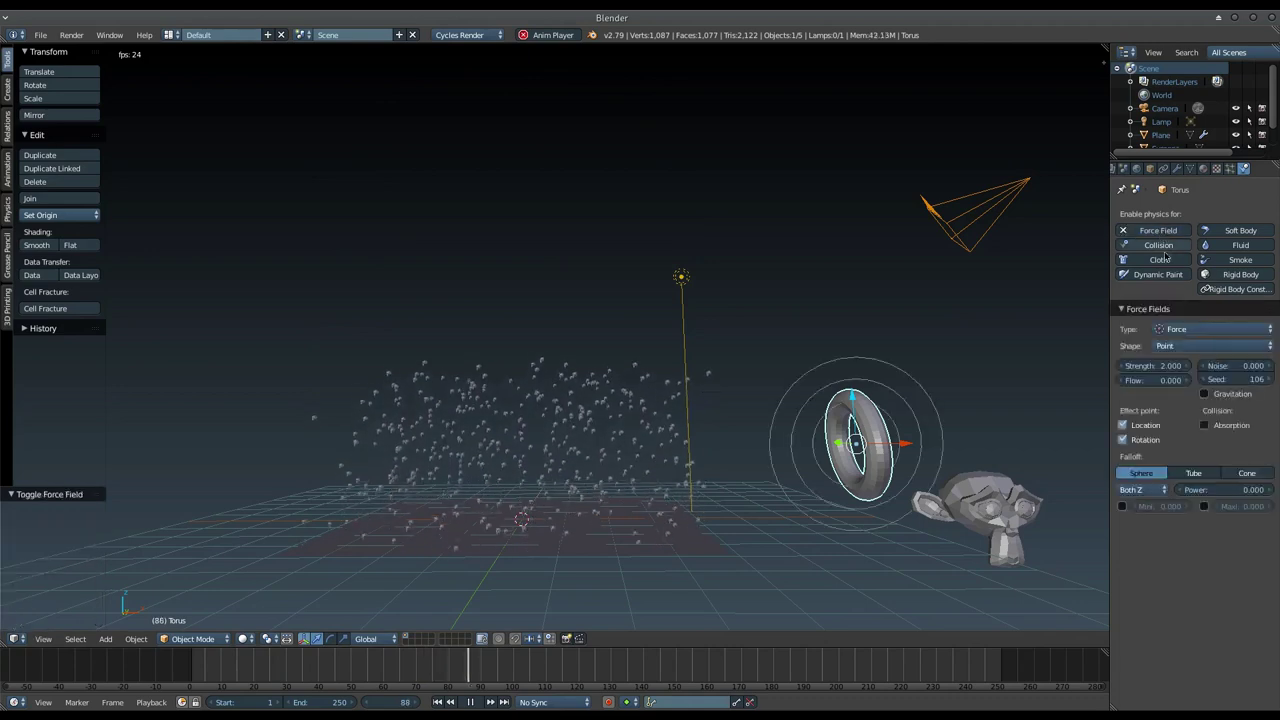
{"action": "left_click", "coordinate": [1183, 331]}
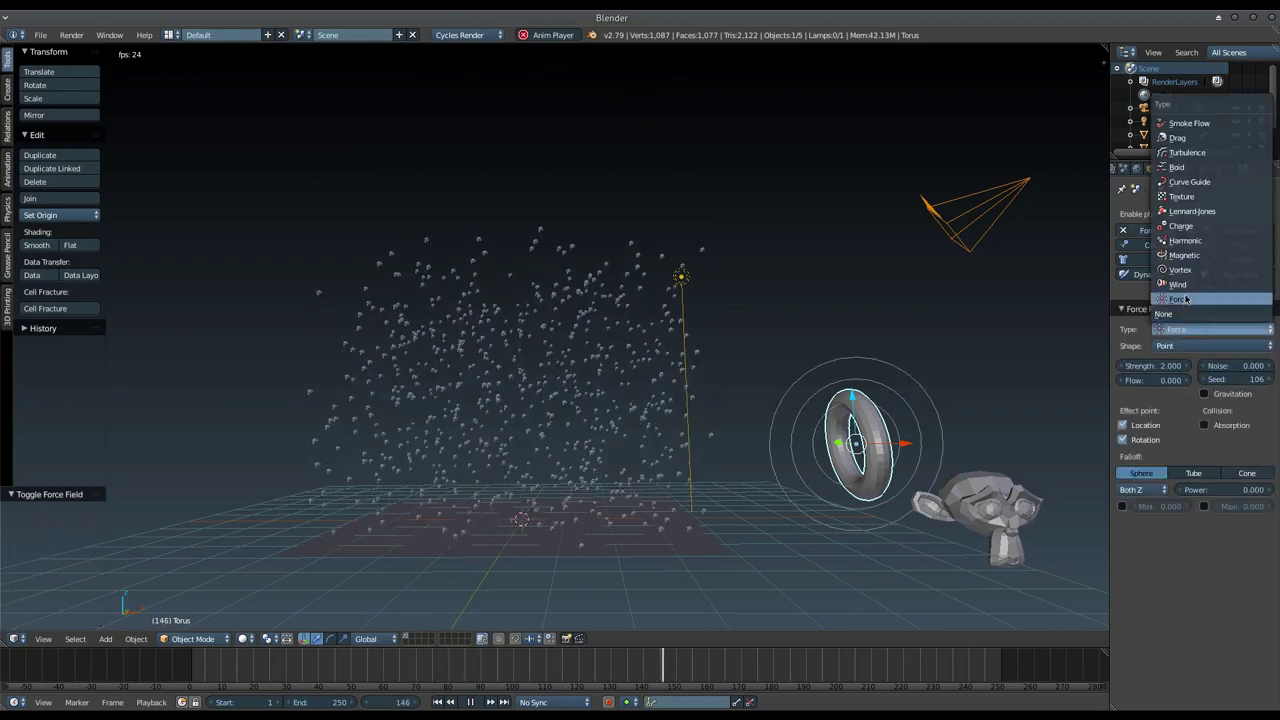
{"action": "left_click", "coordinate": [1180, 139]}
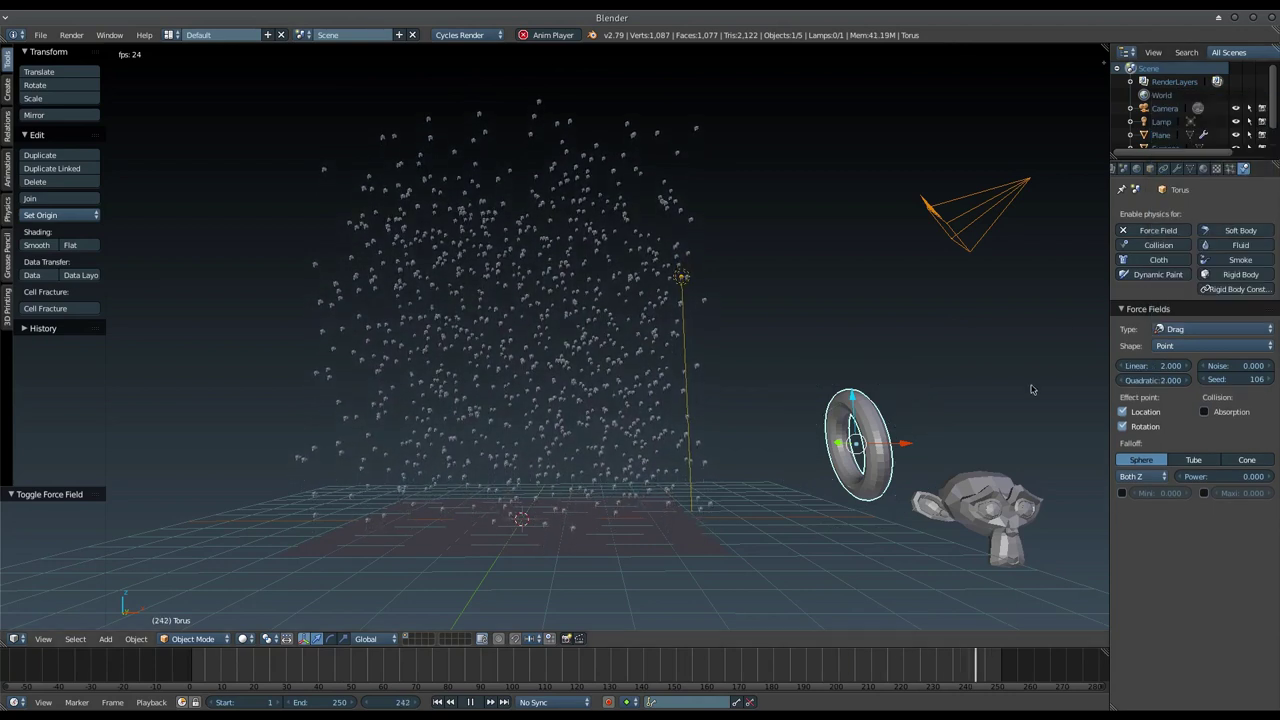
- Raise the torus along Z and tilt it 12° about Y above the plane
{"action": "middle_click_drag", "start_coordinate": [940, 451], "coordinate": [792, 485]}
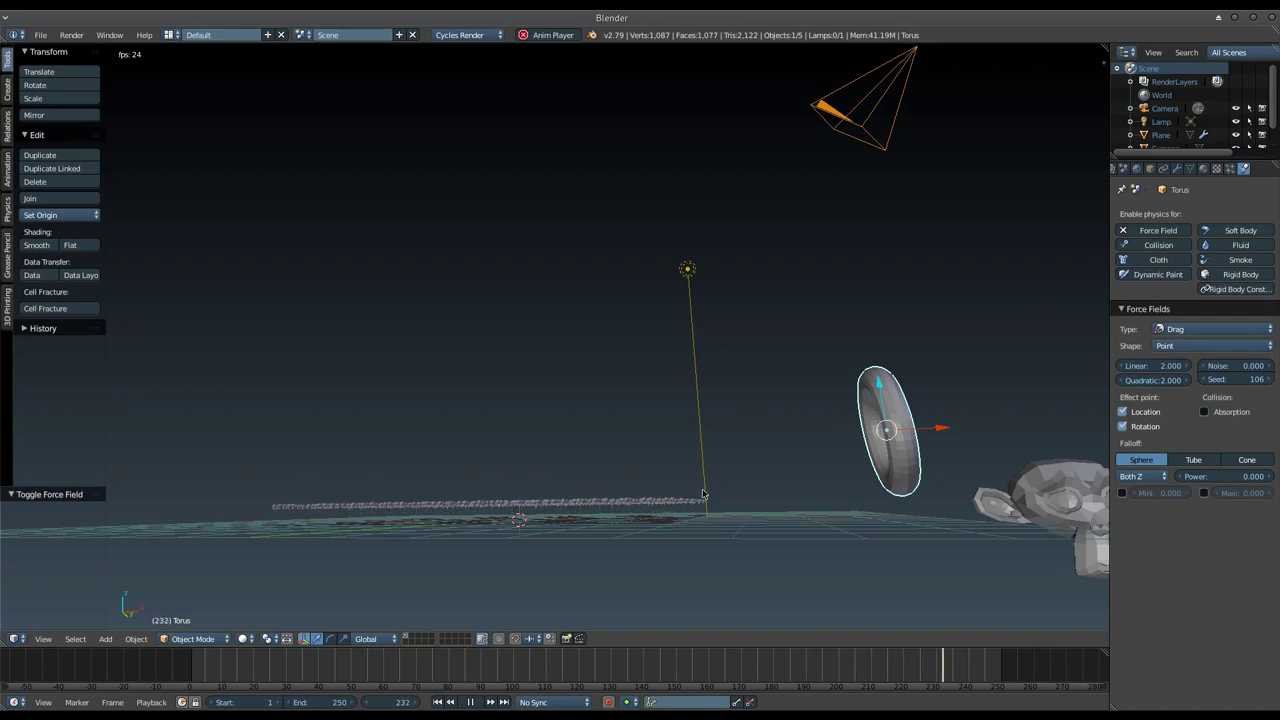
{"action": "left_click_drag", "start_coordinate": [880, 388], "coordinate": [872, 334]}
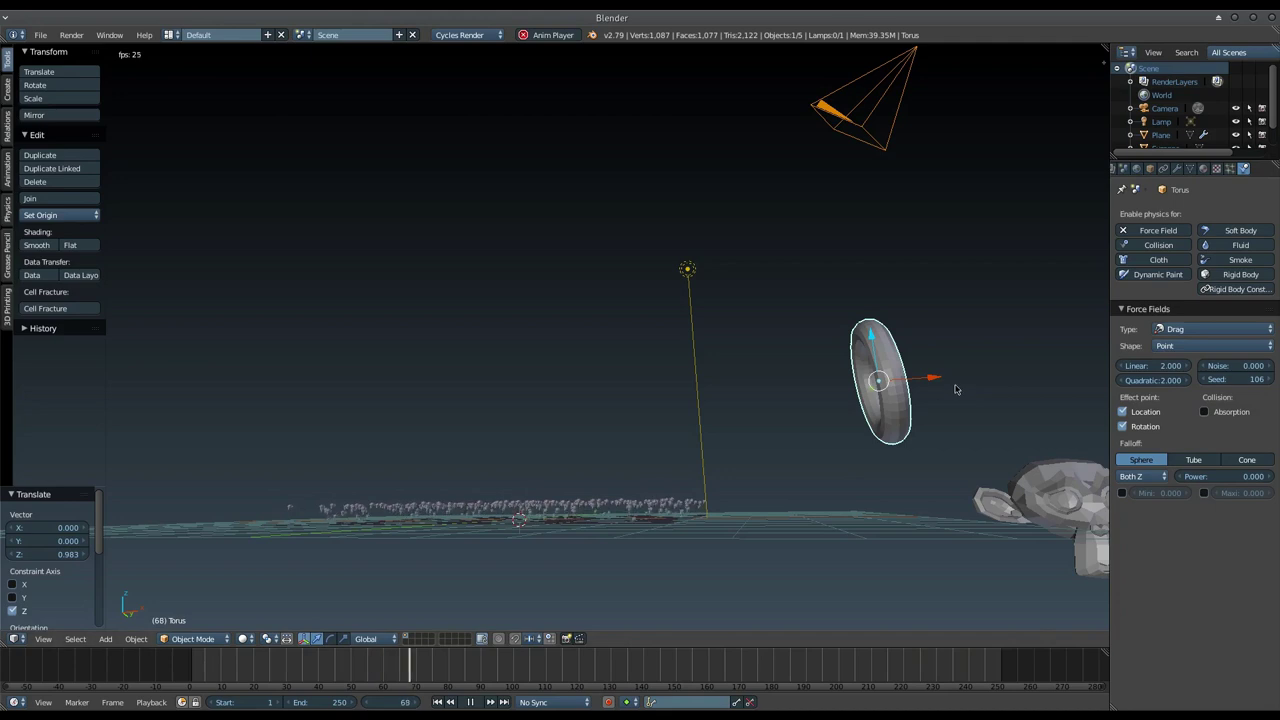
{"action": "key", "text": "r"}
{"action": "key", "text": "y"}
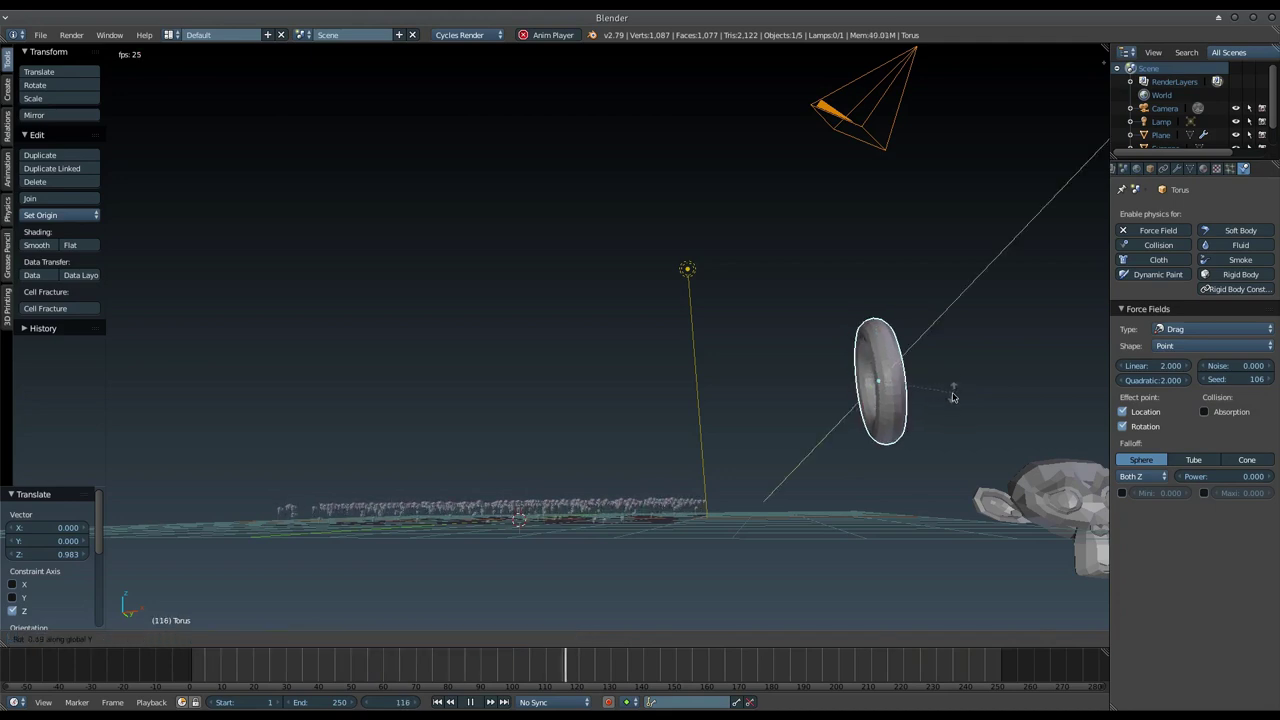
{"action": "left_click", "coordinate": [952, 397]}
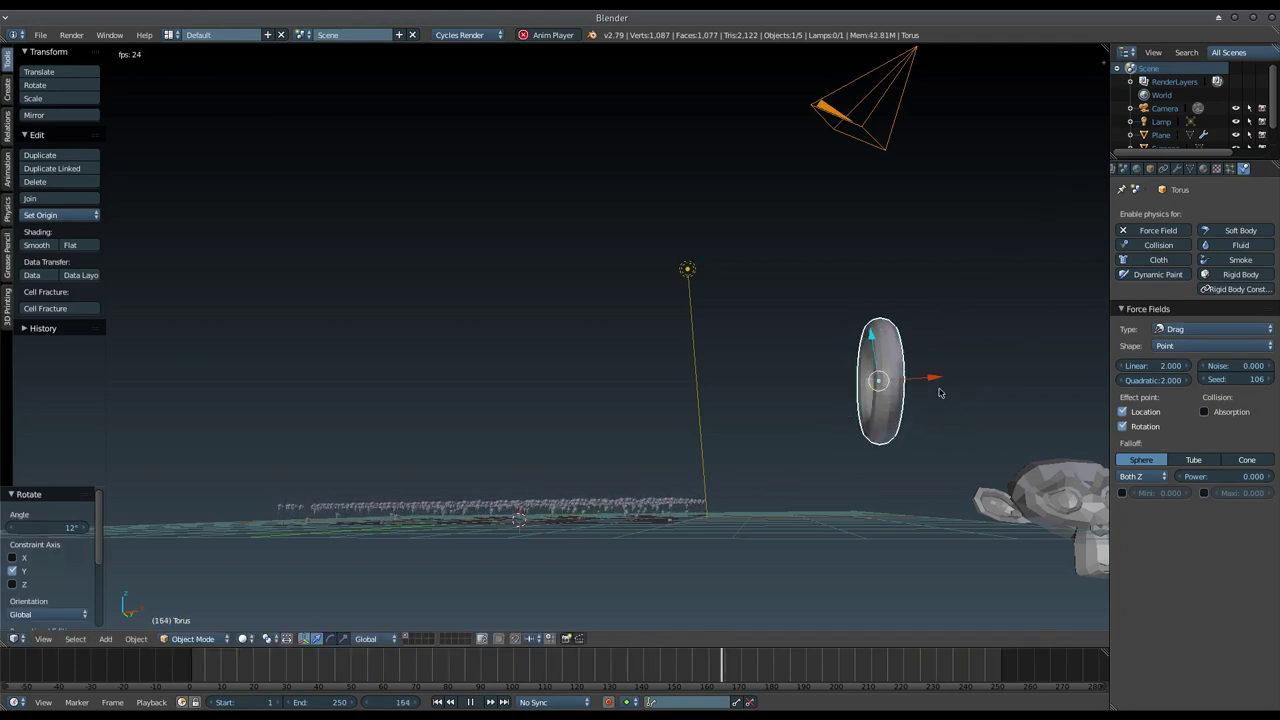
{"action": "key", "text": "g"}
{"action": "key", "text": "z"}
{"action": "left_click", "coordinate": [870, 306]}
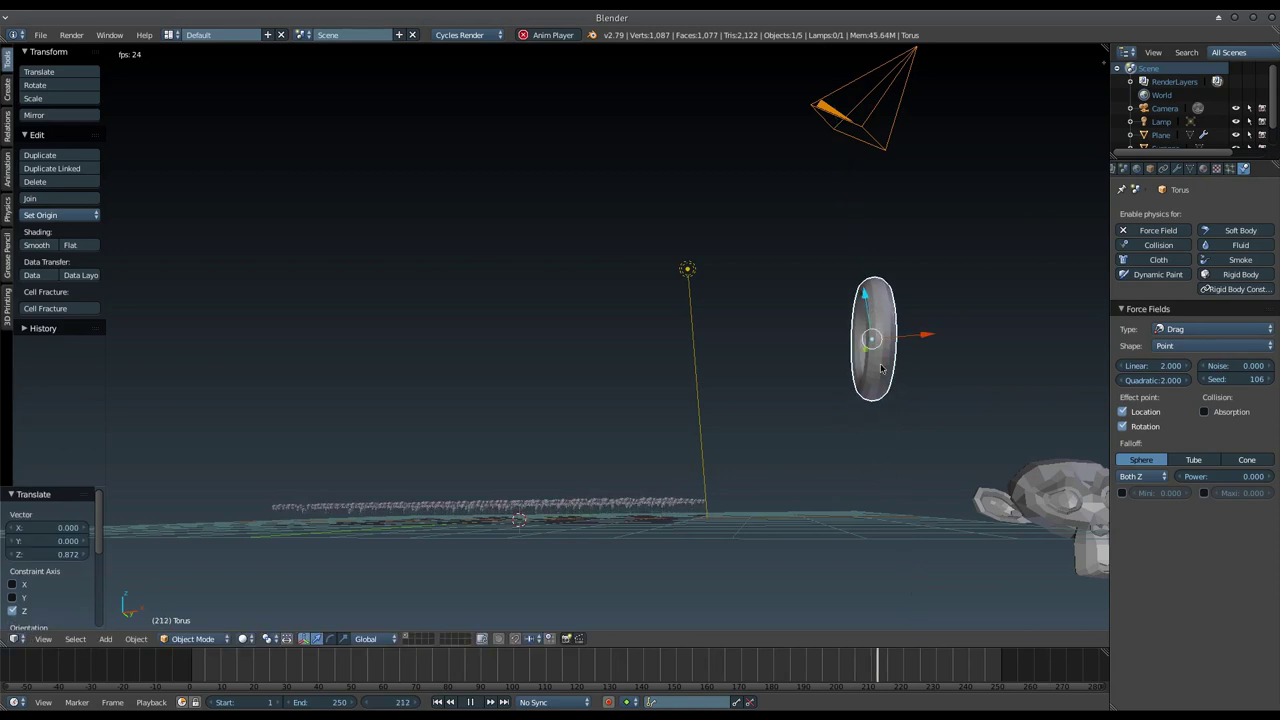
- Set the torus field shape to Every Point, briefly trying Surface before switching back
{"action": "left_click", "coordinate": [1175, 347]}
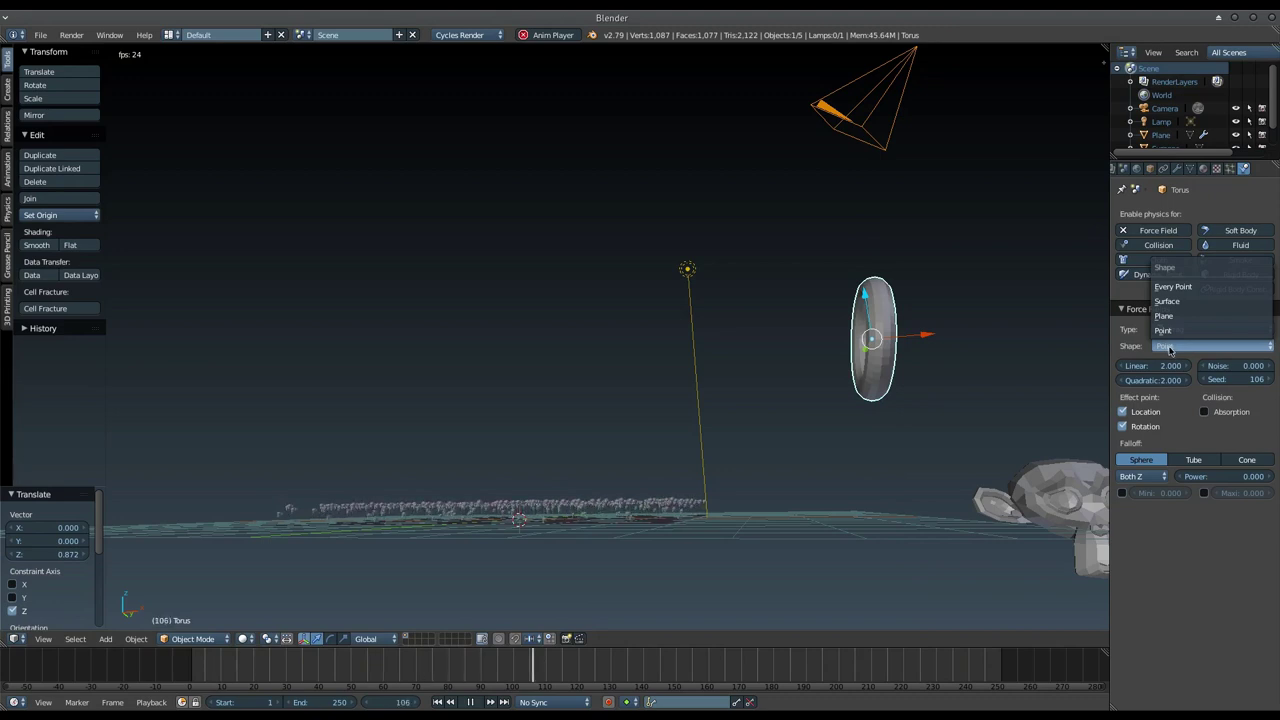
{"action": "left_click", "coordinate": [1186, 290]}
{"action": "middle_click_drag", "start_coordinate": [1000, 440], "coordinate": [737, 510]}
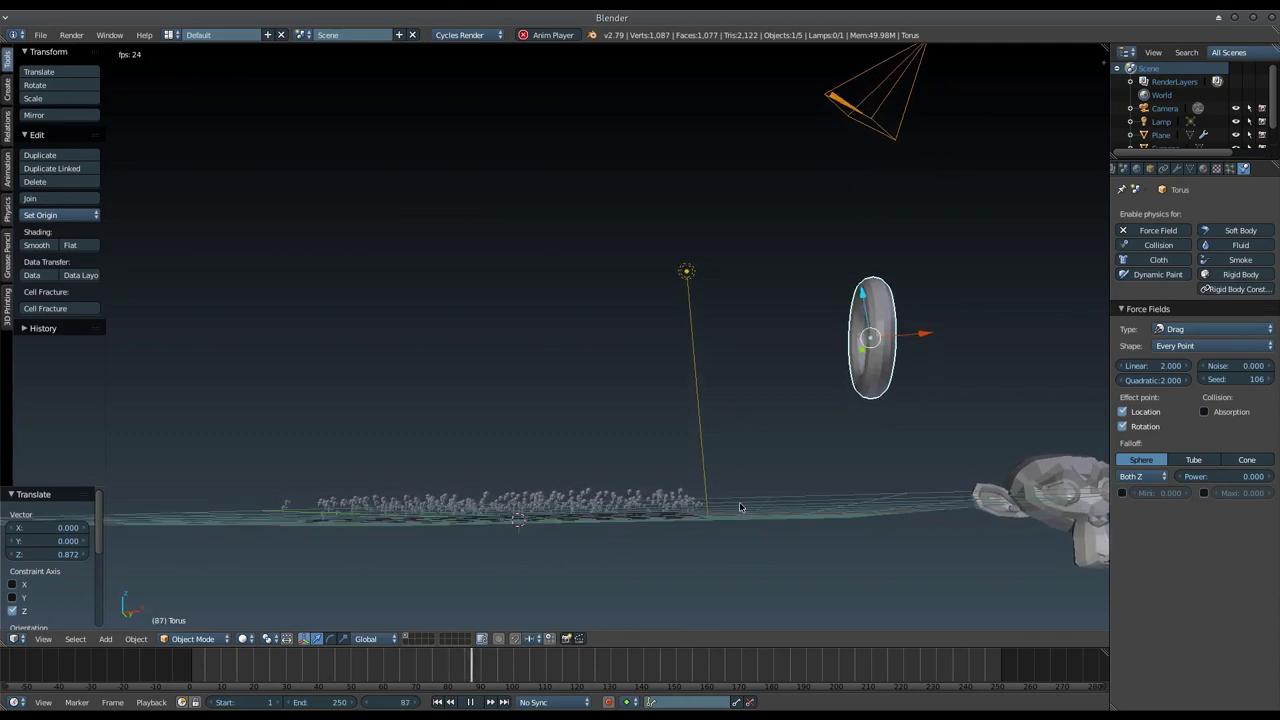
{"action": "middle_click_drag", "start_coordinate": [747, 516], "coordinate": [746, 526]}
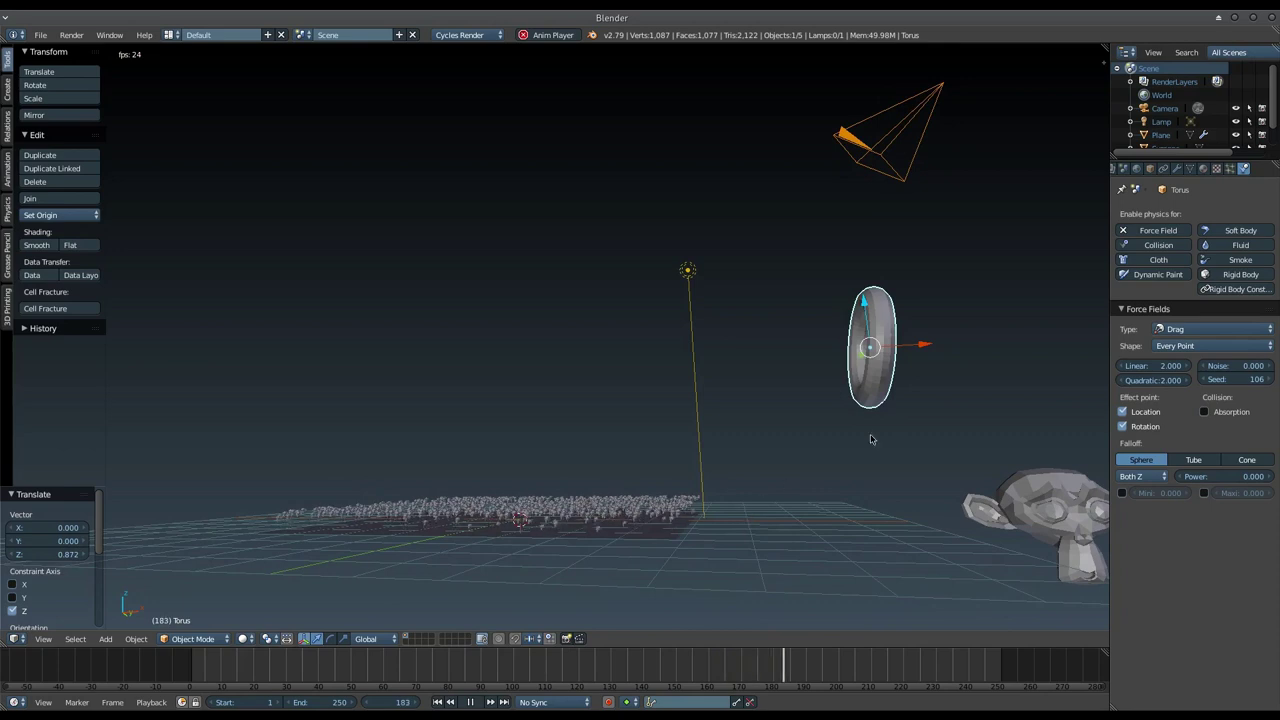
{"action": "left_click", "coordinate": [1177, 347]}
{"action": "left_click", "coordinate": [1168, 301]}
{"action": "left_click", "coordinate": [1175, 346]}
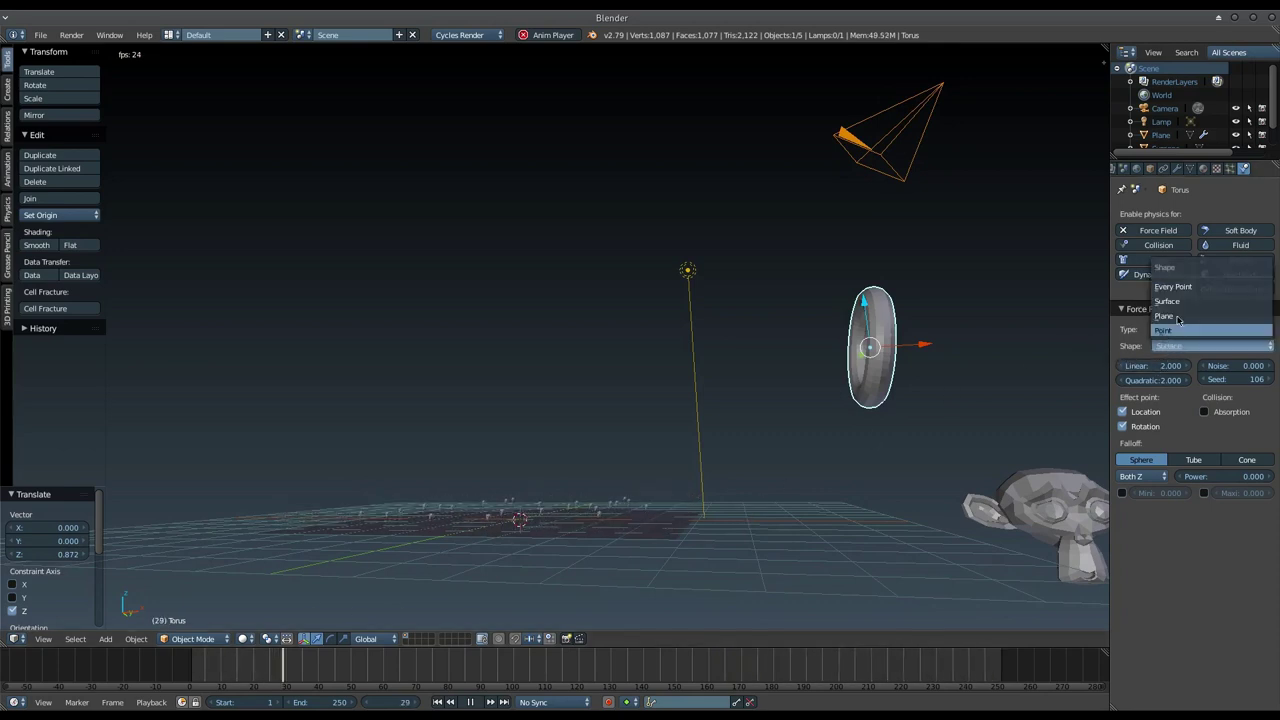
{"action": "left_click", "coordinate": [1176, 288]}
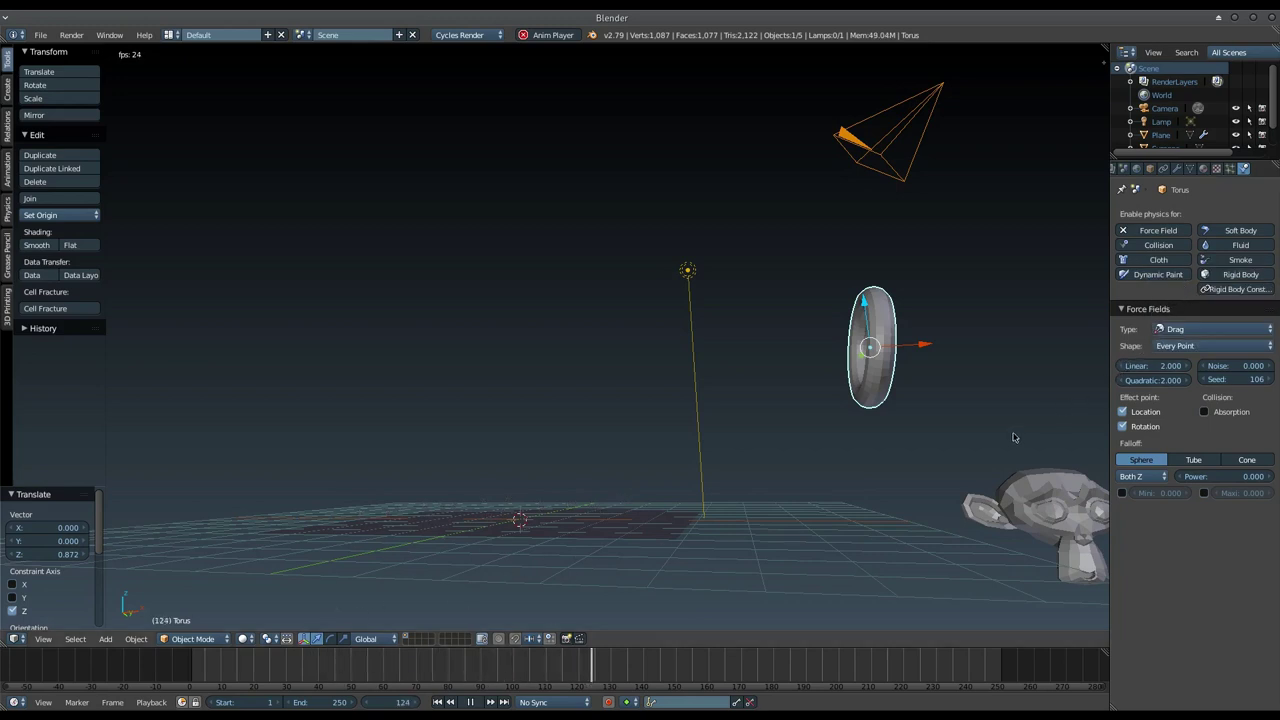
- Reselect the torus after the plane and switch its field shape to Surface
{"action": "middle_click_drag", "start_coordinate": [826, 492], "coordinate": [846, 434]}
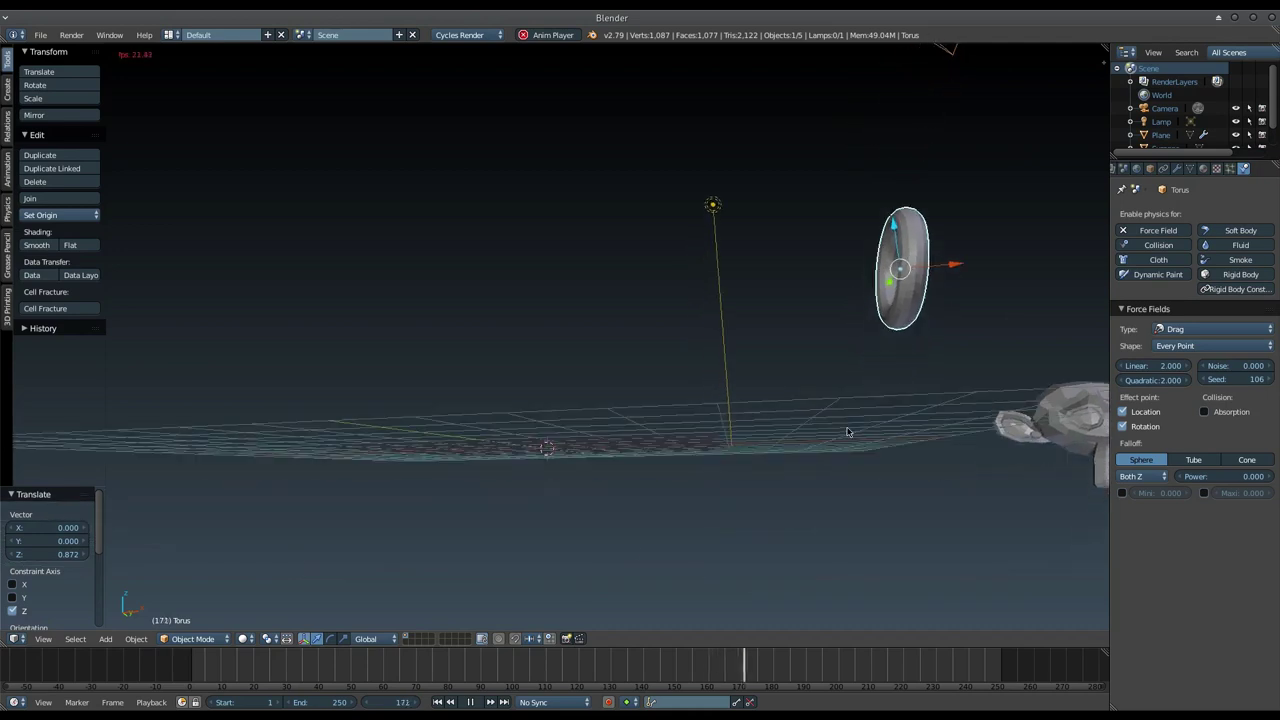
{"action": "middle_click_drag", "start_coordinate": [805, 485], "coordinate": [801, 507]}
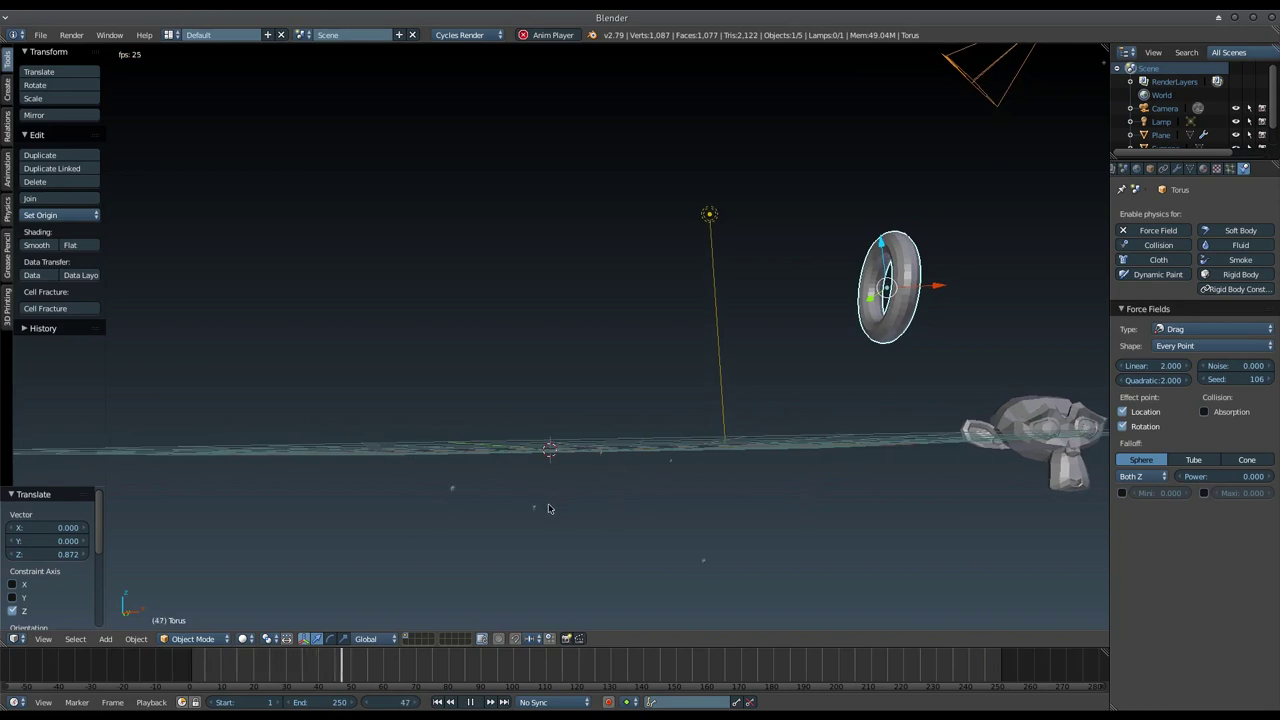
{"action": "right_click", "coordinate": [595, 452]}
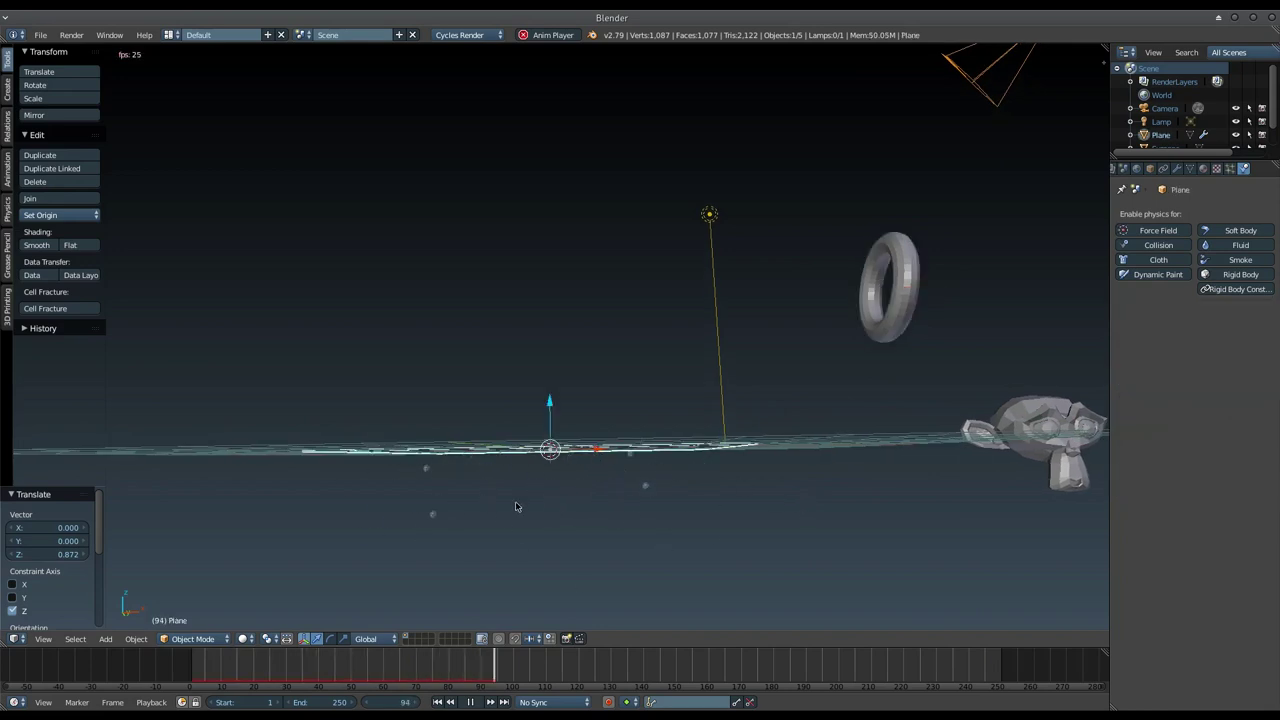
{"action": "right_click", "coordinate": [903, 308]}
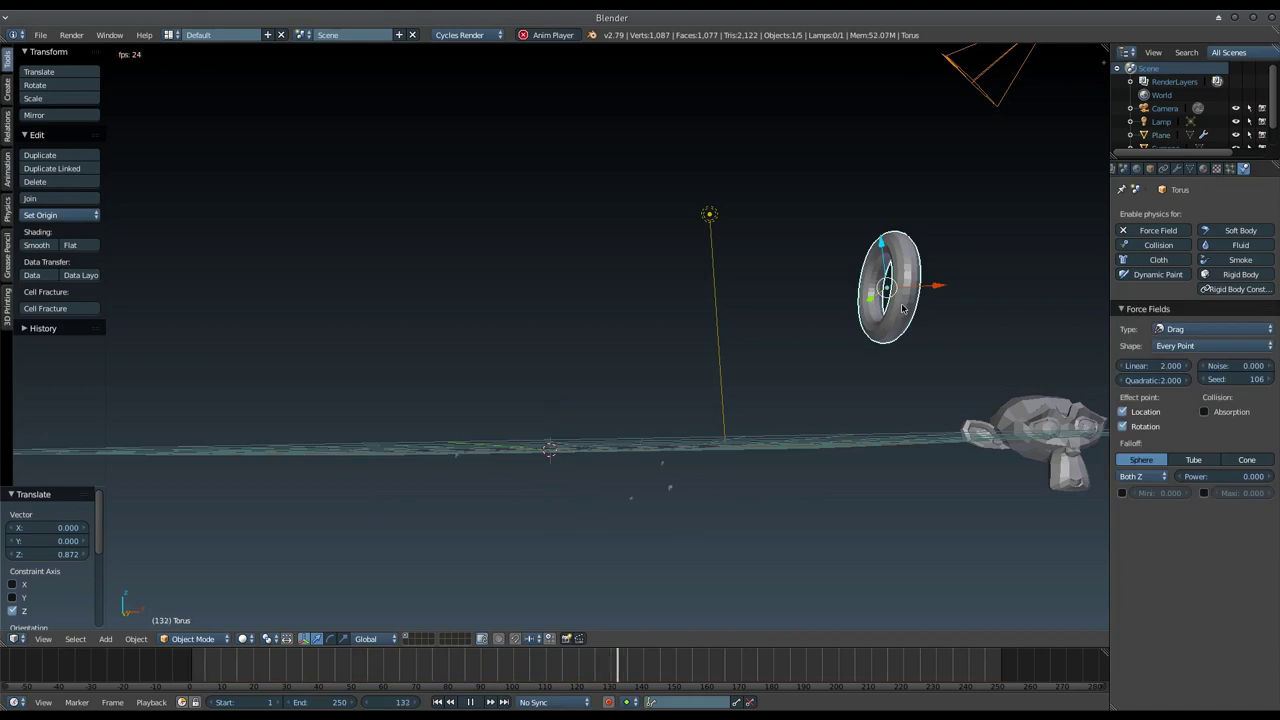
{"action": "left_click", "coordinate": [1177, 347]}
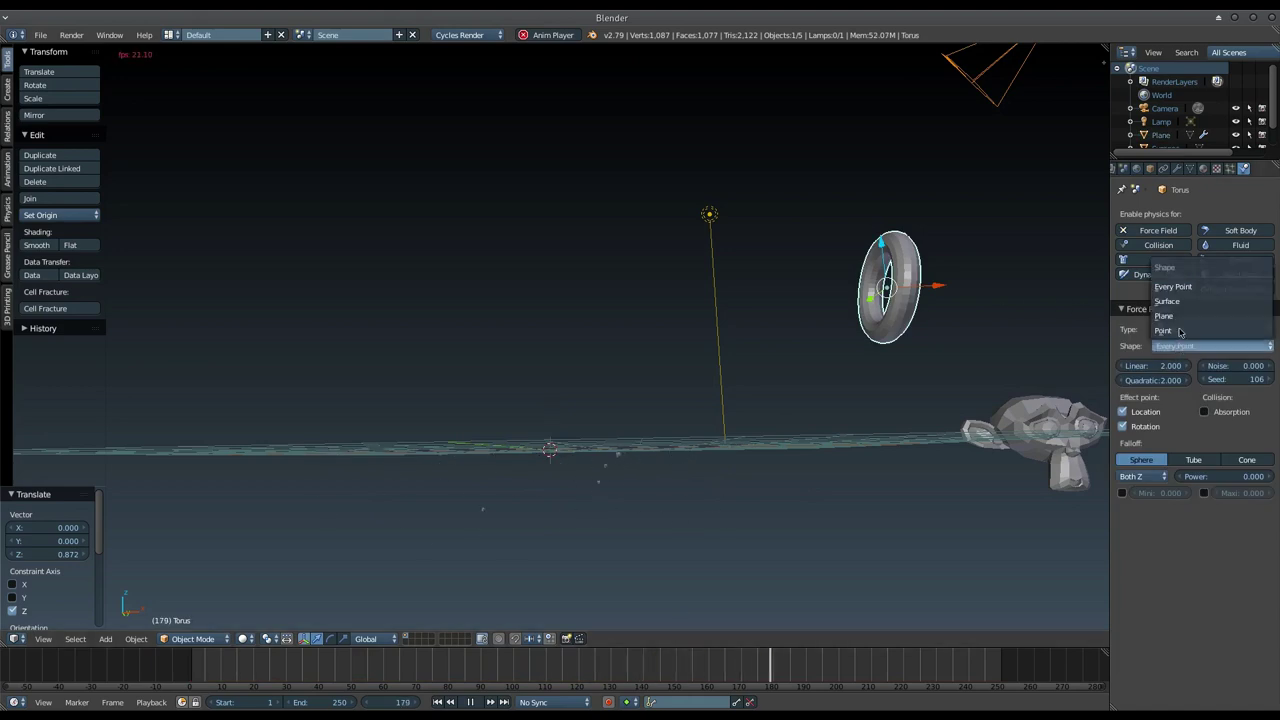
{"action": "left_click", "coordinate": [1185, 302]}
{"action": "mouse_move", "coordinate": [791, 483]}
{"action": "middle_mouse_down"}
{"action": "mouse_move", "coordinate": [787, 494]}
{"action": "mouse_move", "coordinate": [787, 469]}
{"action": "mouse_move", "coordinate": [792, 482]}
{"action": "middle_mouse_up"}
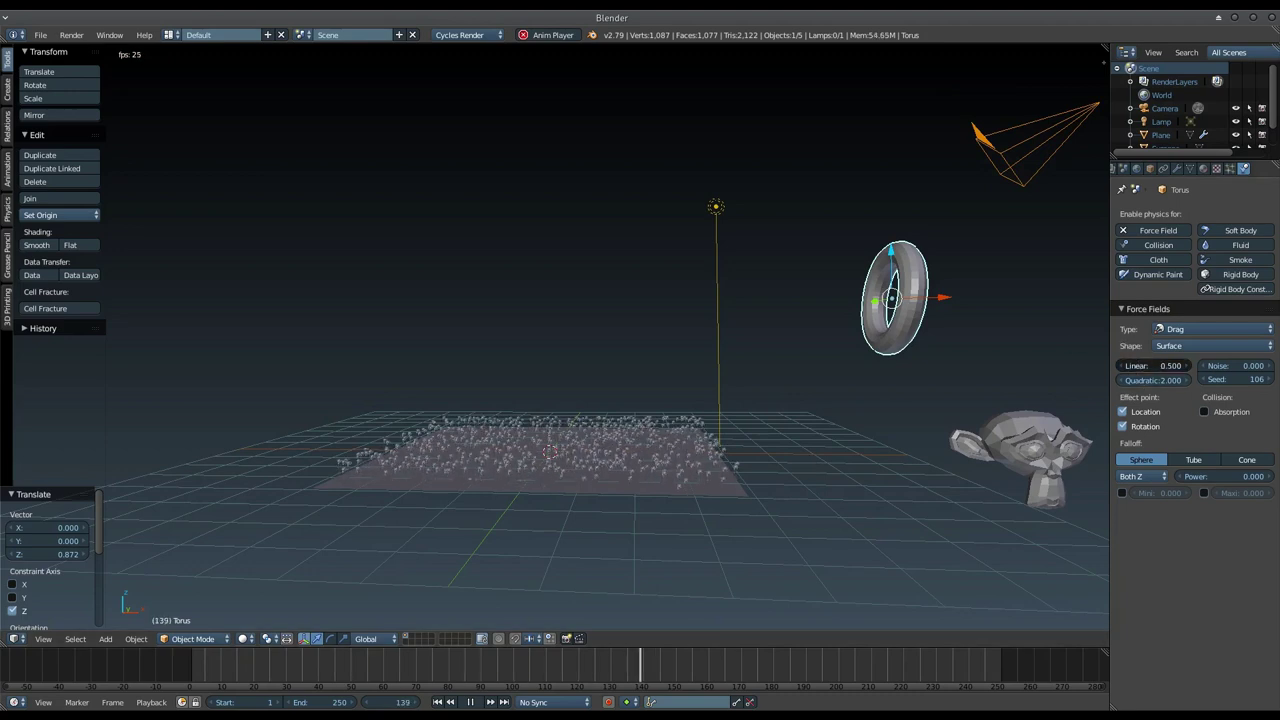
- Enter 0.4 for the drag field's Linear strength, then sweep it negative to about -1.3
{"action": "left_click", "coordinate": [1160, 365]}
{"action": "type", "text": "0.4"}
{"action": "key", "text": "Return"}
{"action": "left_click_drag", "start_coordinate": [1160, 365], "coordinate": [1083, 398]}
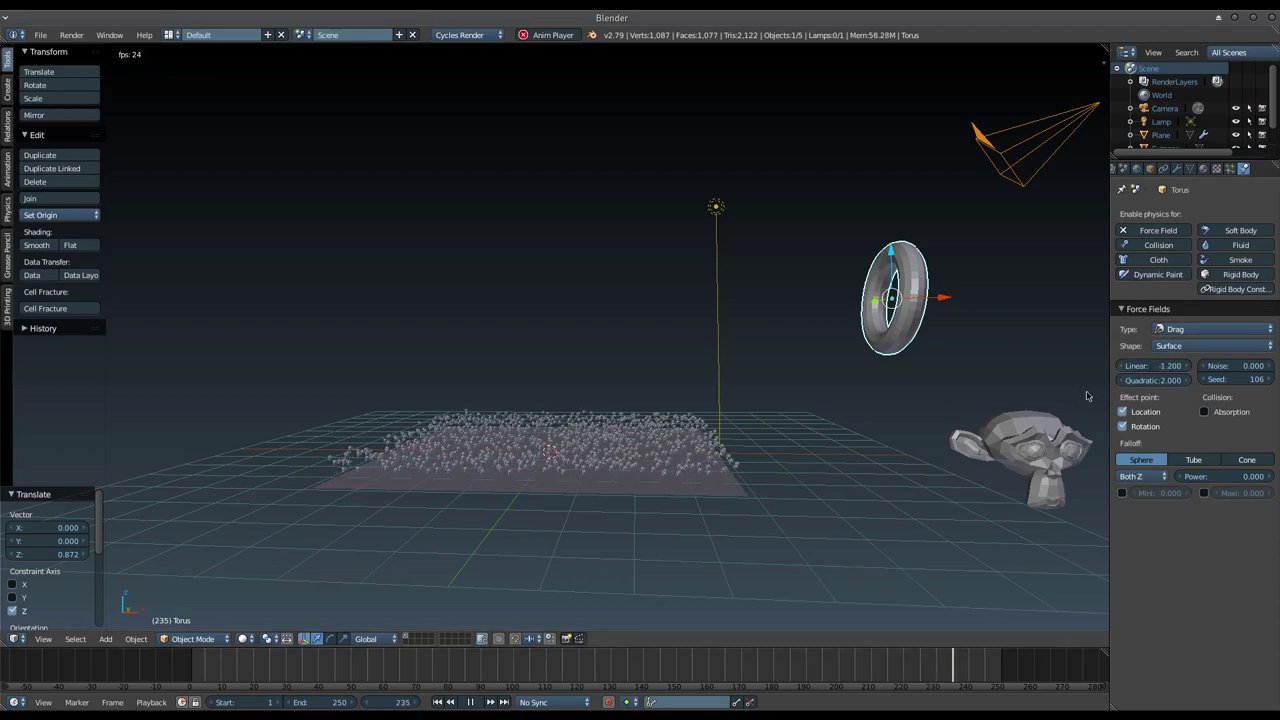
{"action": "mouse_move", "coordinate": [1083, 393]}
{"action": "middle_mouse_down"}
{"action": "mouse_move", "coordinate": [1025, 386]}
{"action": "mouse_move", "coordinate": [1008, 401]}
{"action": "middle_mouse_up"}
{"action": "left_click", "coordinate": [1121, 366]}
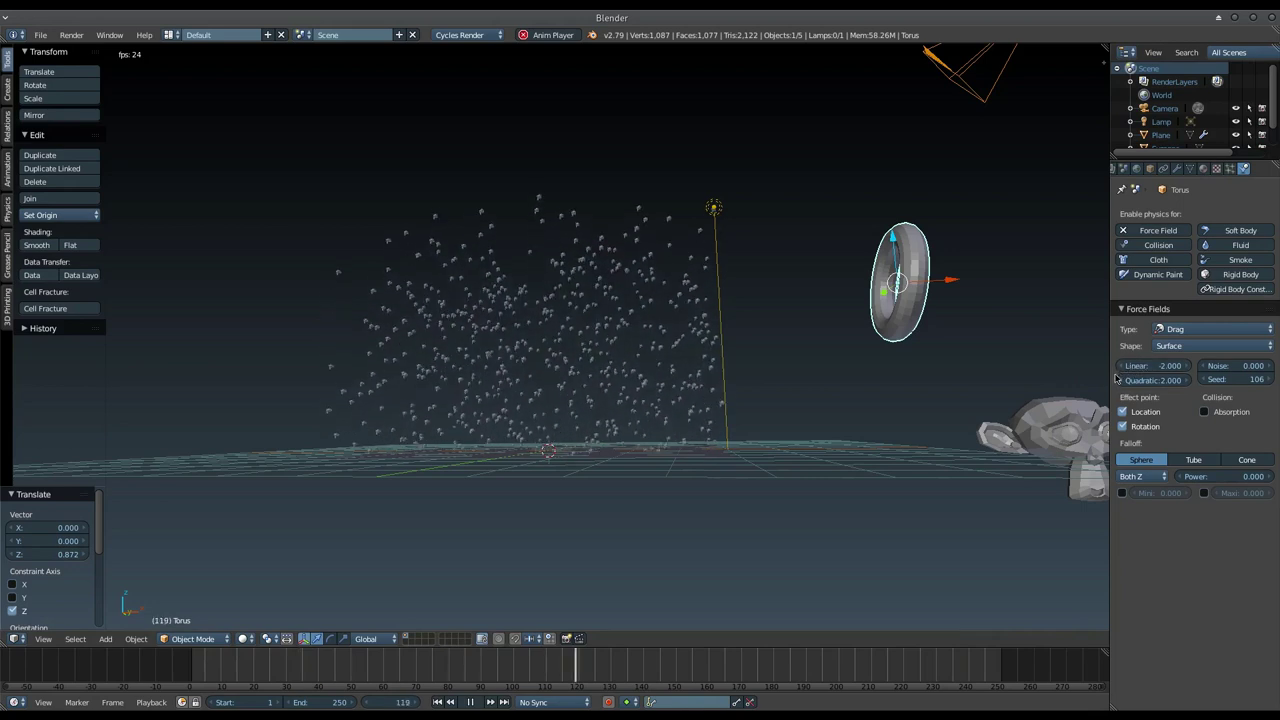
- Set the drag field's Linear strength to 2, adjust Quadratic, and choose Cone falloff
{"action": "left_click", "coordinate": [1160, 366]}
{"action": "type", "text": "2"}
{"action": "key", "text": "Return"}
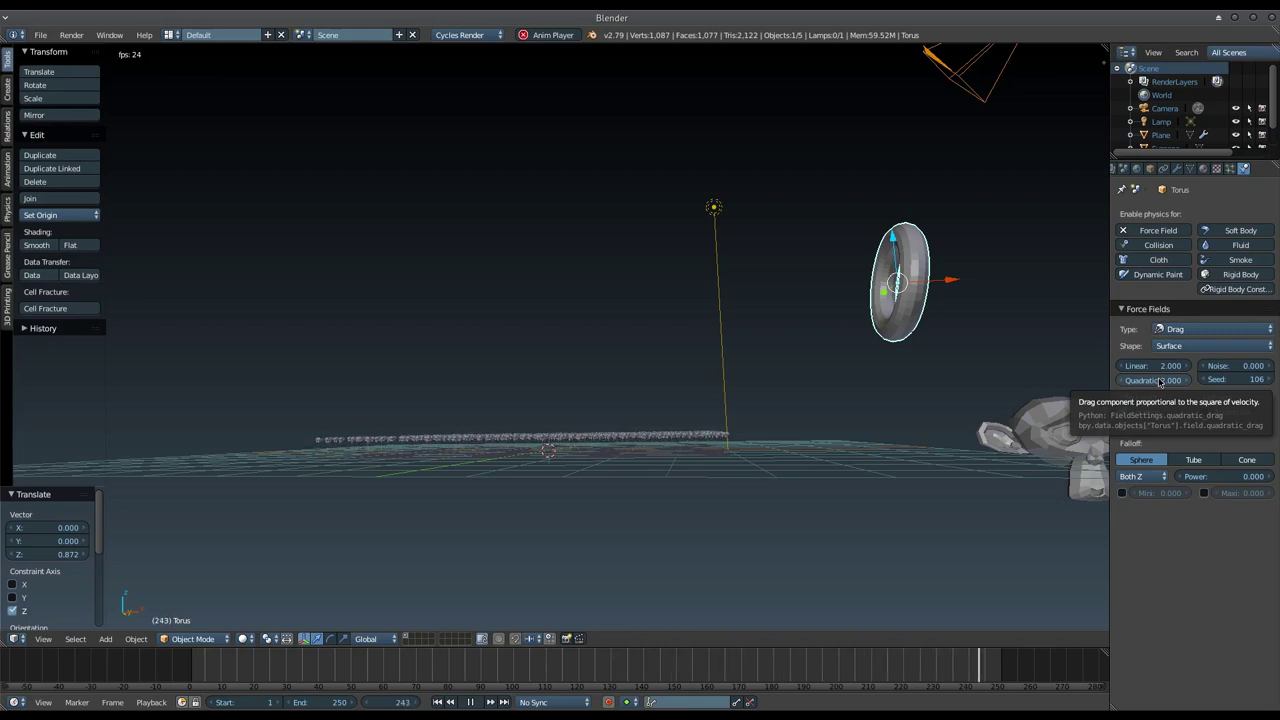
{"action": "left_click_drag", "start_coordinate": [1160, 382], "coordinate": [843, 414]}
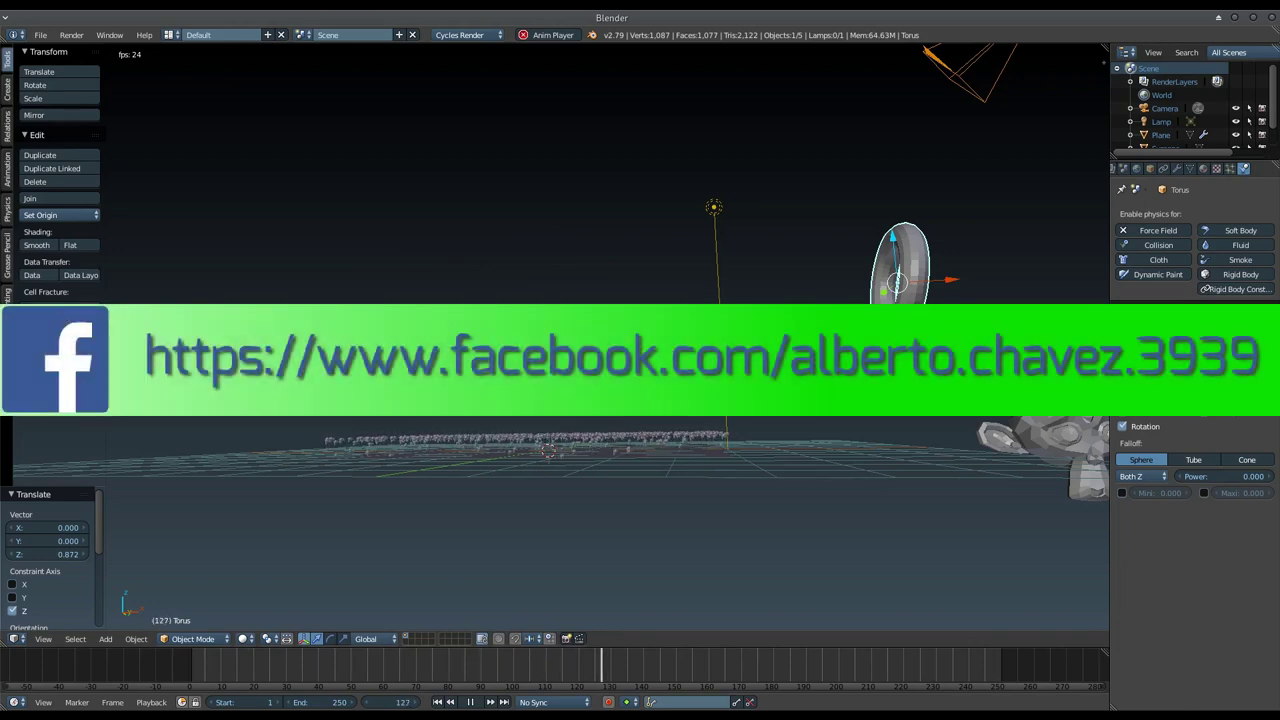
{"action": "left_click", "coordinate": [1193, 459]}
- Return falloff to Sphere, move the torus along X to -7.328, and set Linear to 0.200
{"action": "left_click", "coordinate": [1247, 459]}
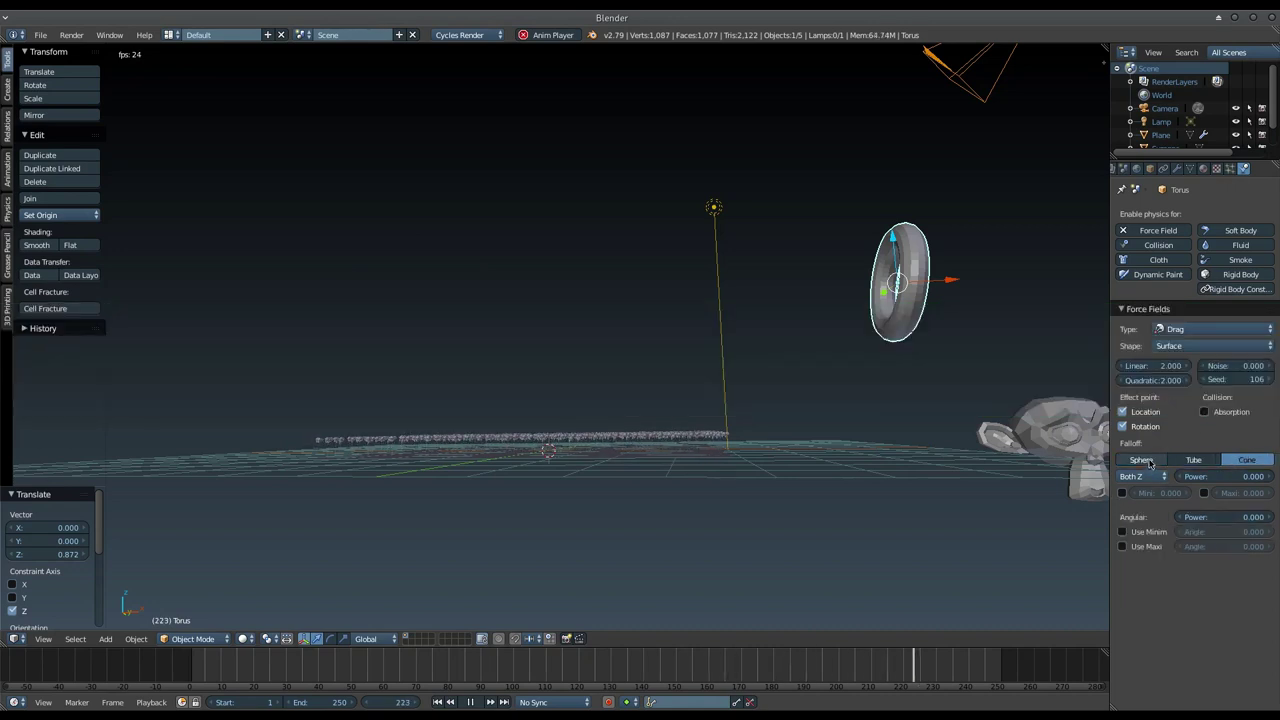
{"action": "left_click", "coordinate": [1143, 462]}
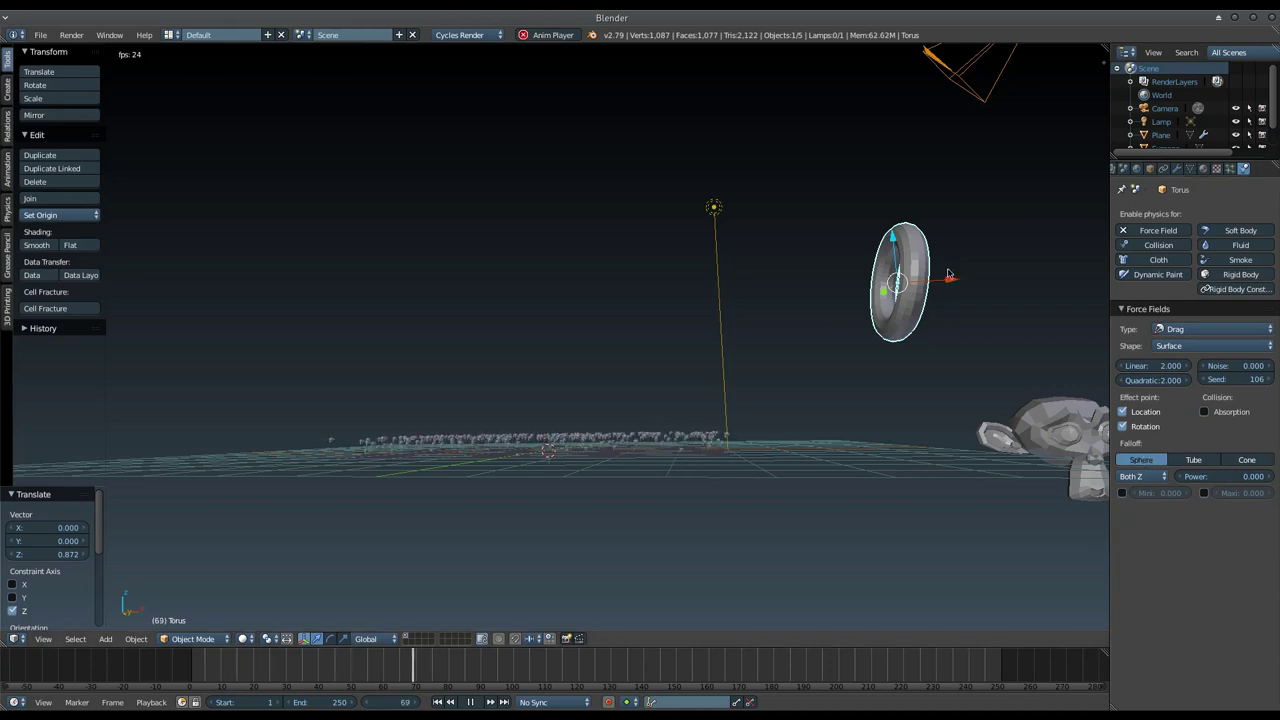
{"action": "key", "text": "g"}
{"action": "key", "text": "x"}
{"action": "left_click", "coordinate": [615, 332]}
{"action": "mouse_move", "coordinate": [615, 332]}
{"action": "middle_mouse_down"}
{"action": "mouse_move", "coordinate": [658, 398]}
{"action": "mouse_move", "coordinate": [669, 389]}
{"action": "middle_mouse_up"}
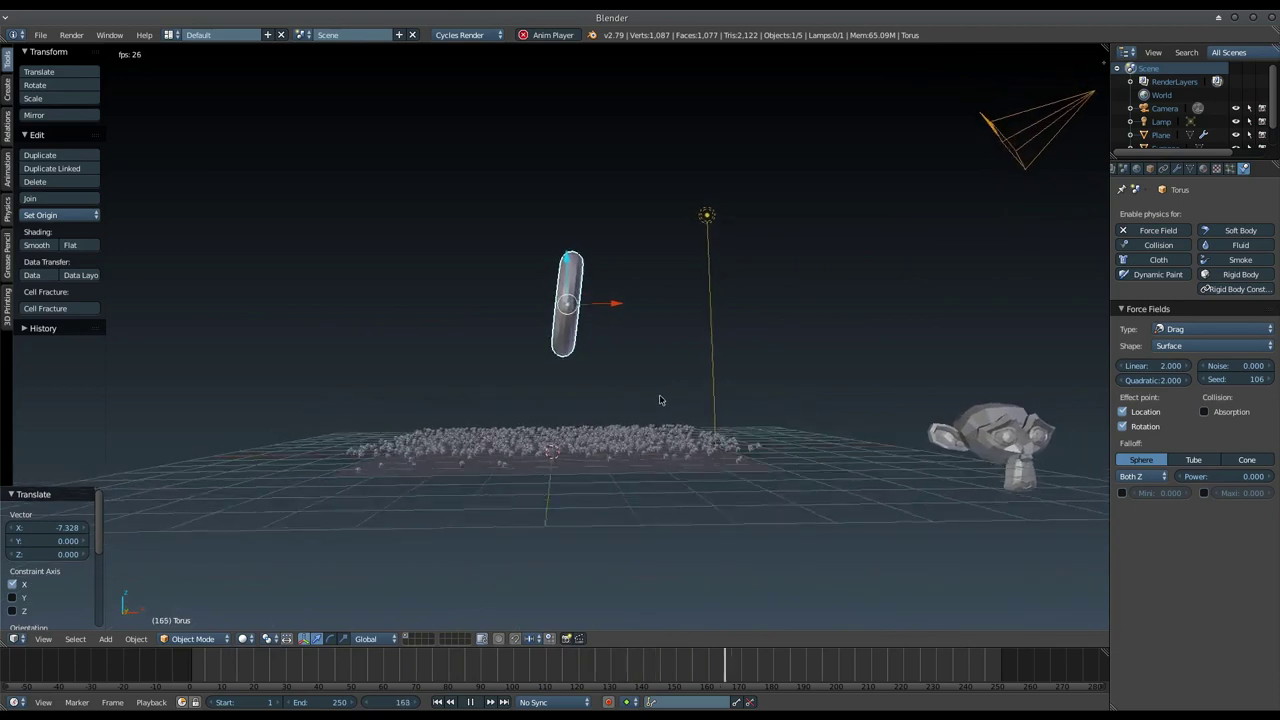
{"action": "left_click", "coordinate": [1121, 366]}
{"action": "type", "text": "0.200"}
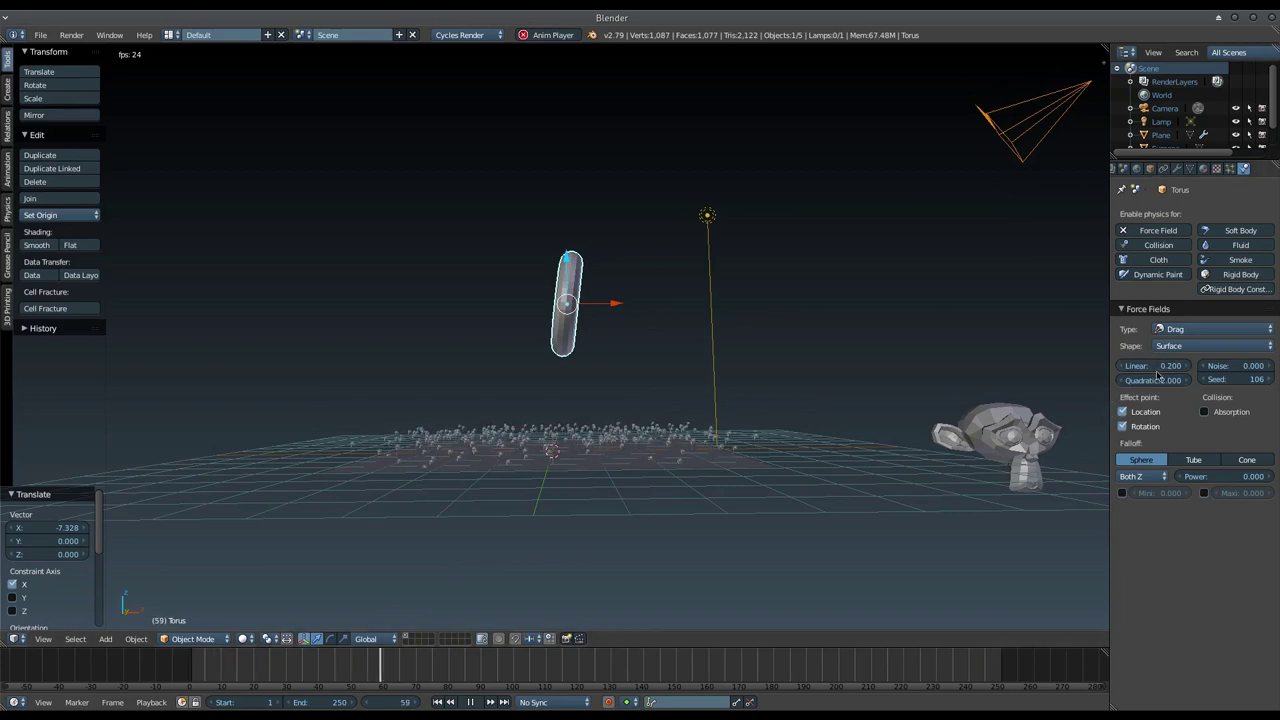
- Drag the Linear strength negative, then enter -2, ending around -1.800
{"action": "left_click_drag", "start_coordinate": [1151, 370], "coordinate": [1138, 382]}
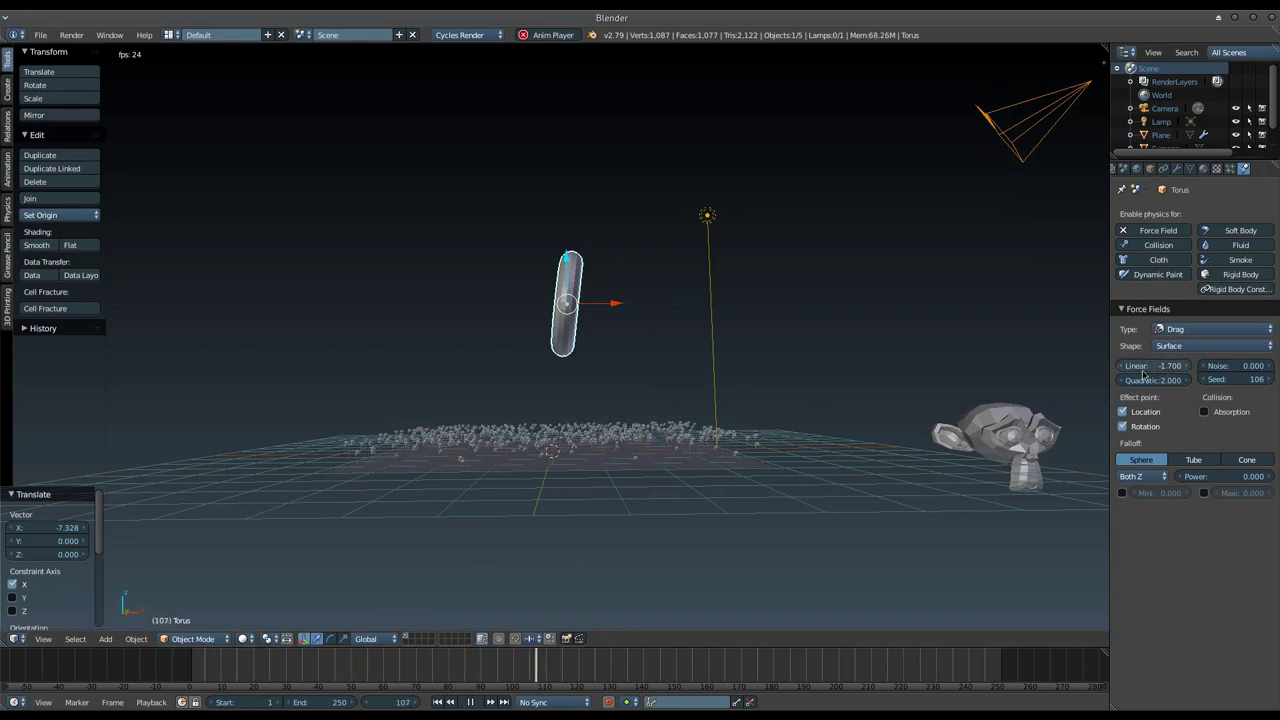
{"action": "double_click", "coordinate": [1138, 366]}
{"action": "type", "text": "-2"}
{"action": "key", "text": "Return"}
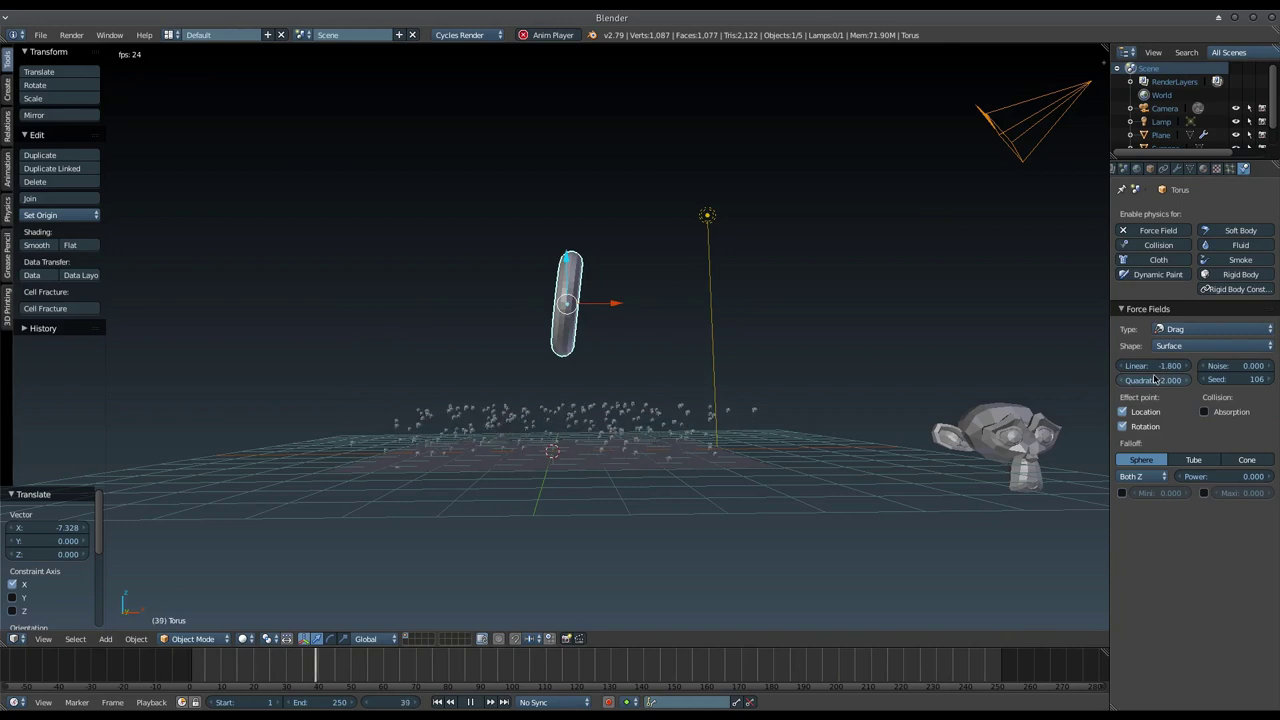
- Select the emitter plane, show its particle settings, and switch to the camera view
{"action": "right_click", "coordinate": [727, 467]}
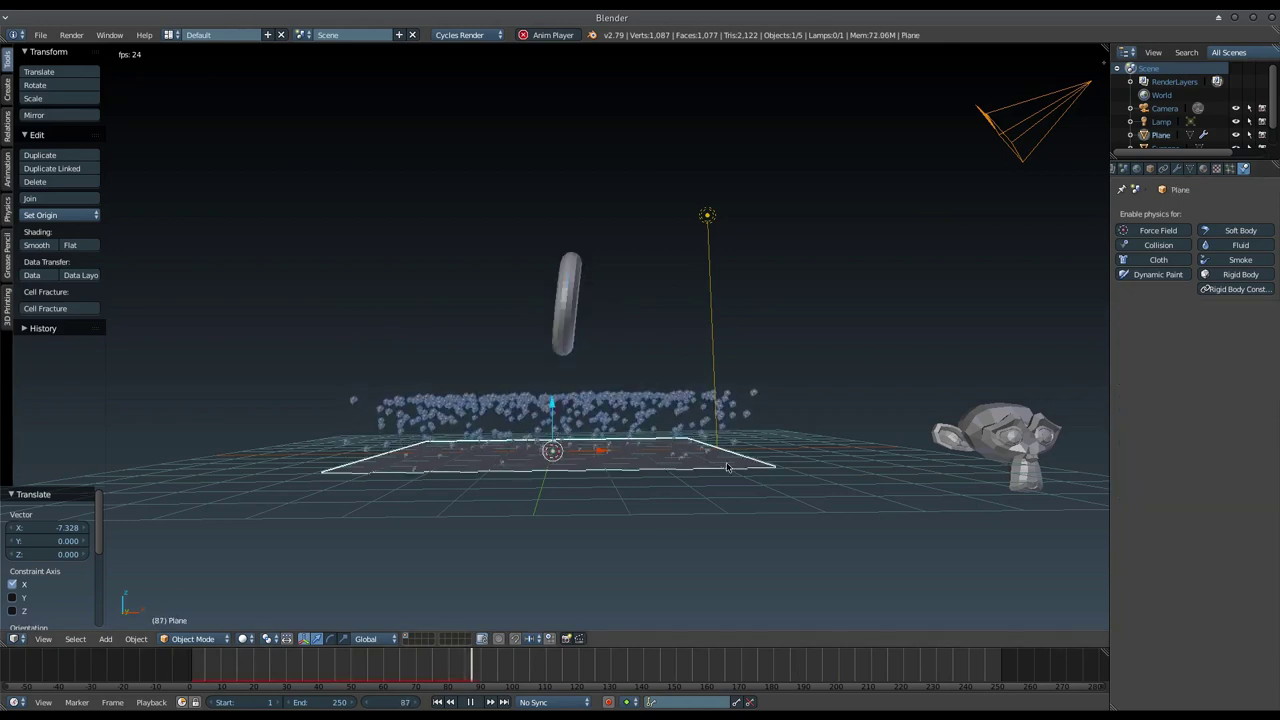
{"action": "left_click", "coordinate": [1230, 168]}
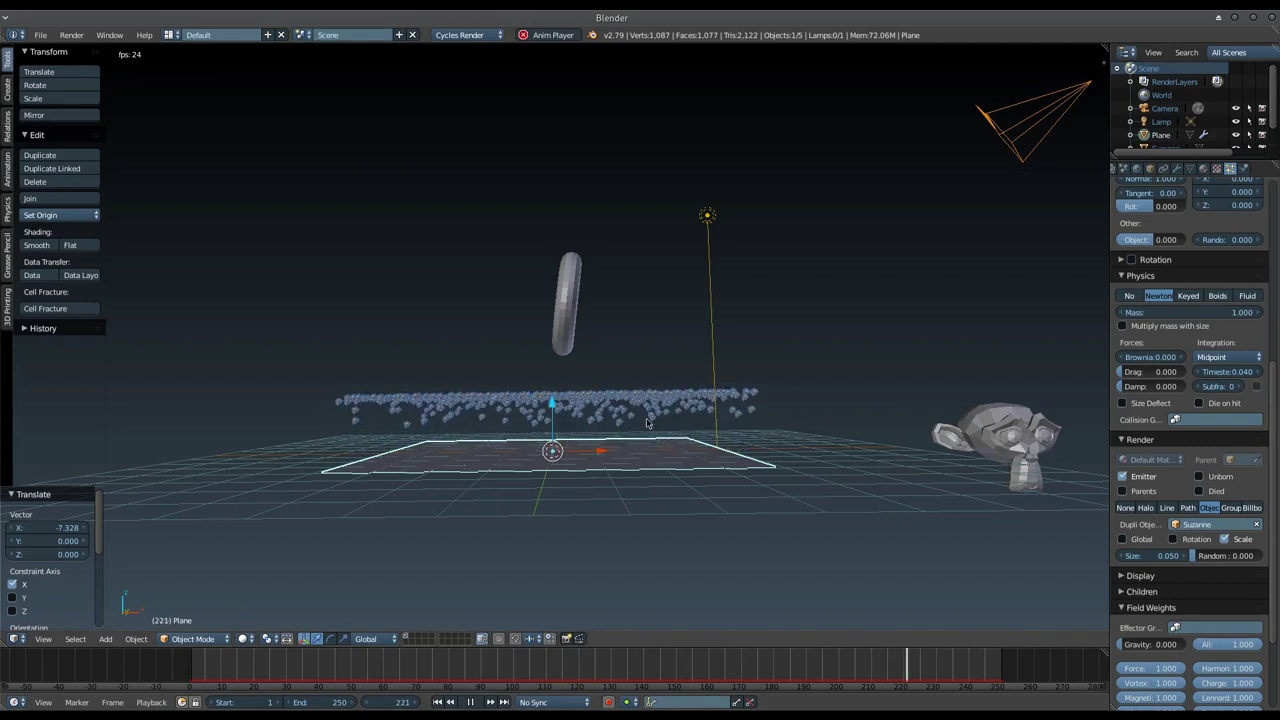
{"action": "key", "text": "KP_0"}
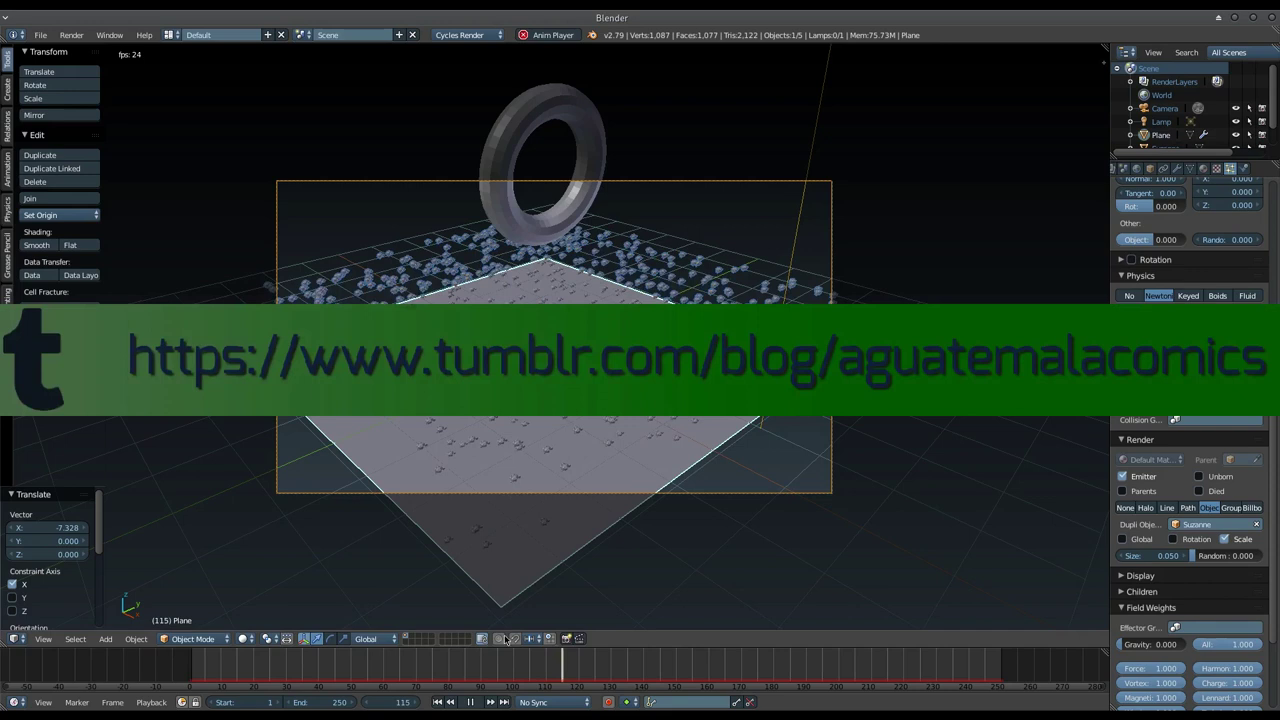
- Stop playback at frame 136 and render that frame with F12
{"action": "key", "text": "alt+a"}
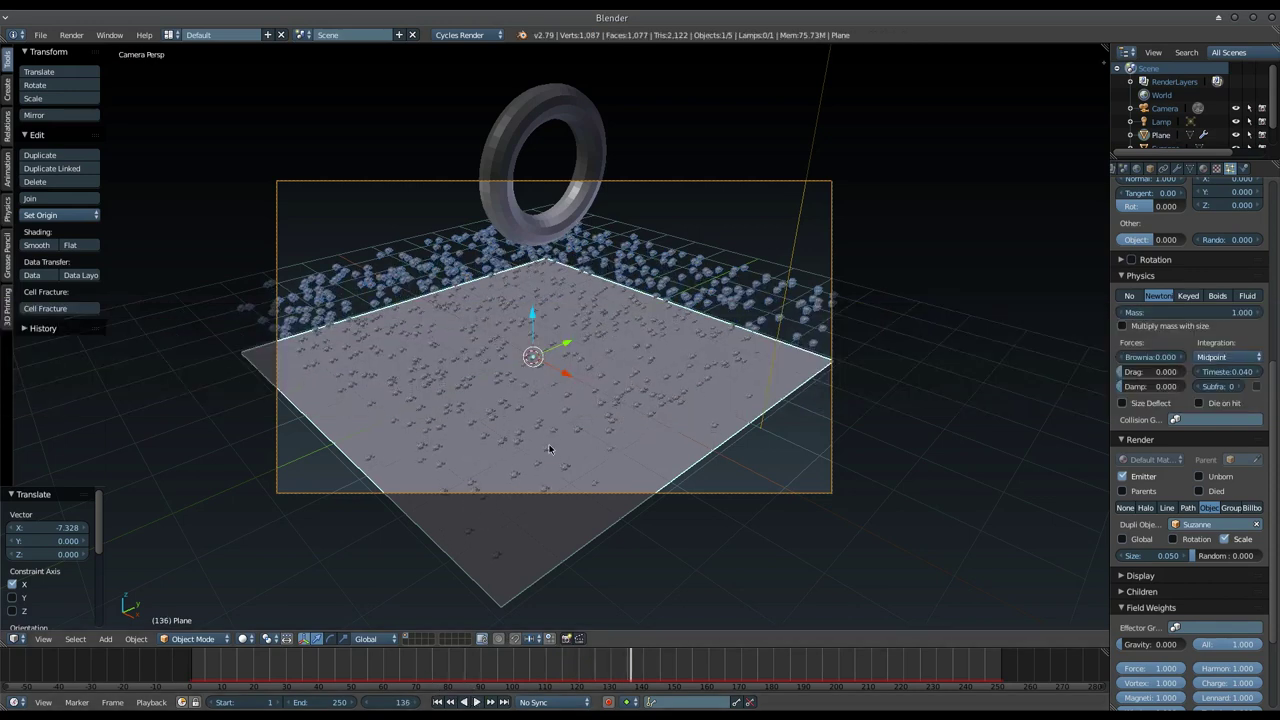
{"action": "key", "text": "F12"}
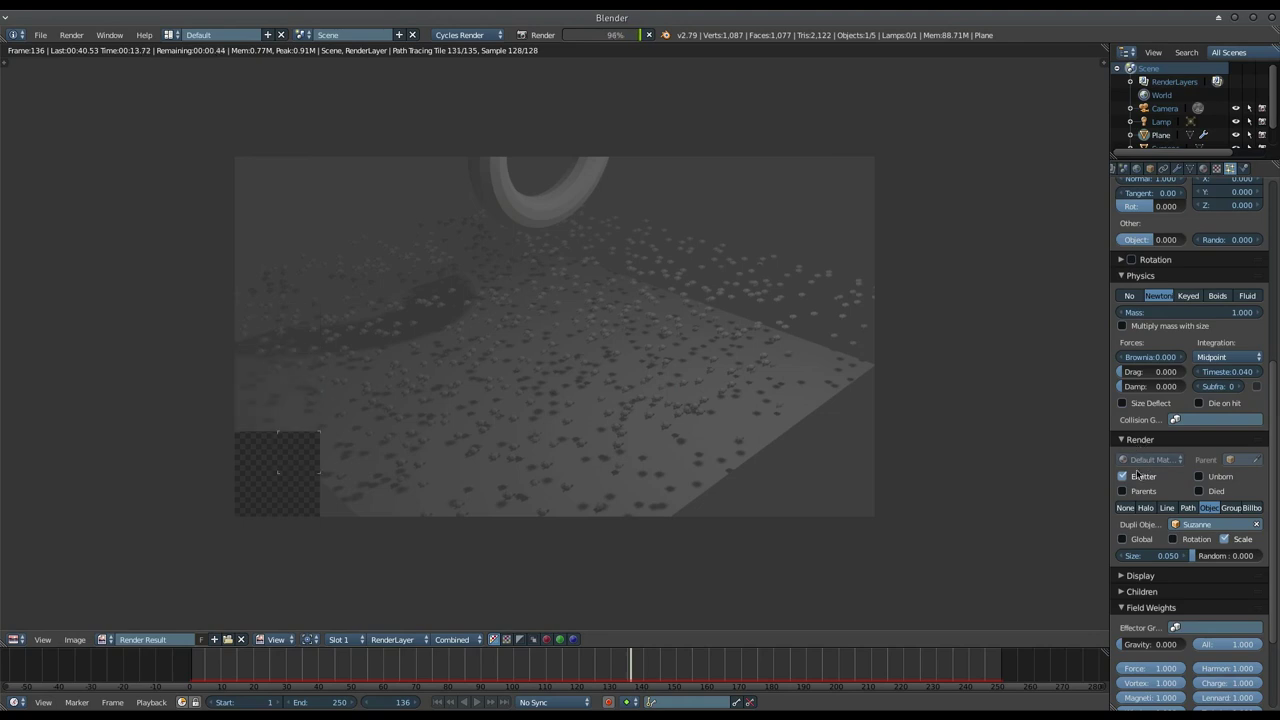
- Adjust the particle display settings to hide the emitter plane and re-render frame 136
{"action": "left_click", "coordinate": [1126, 577]}
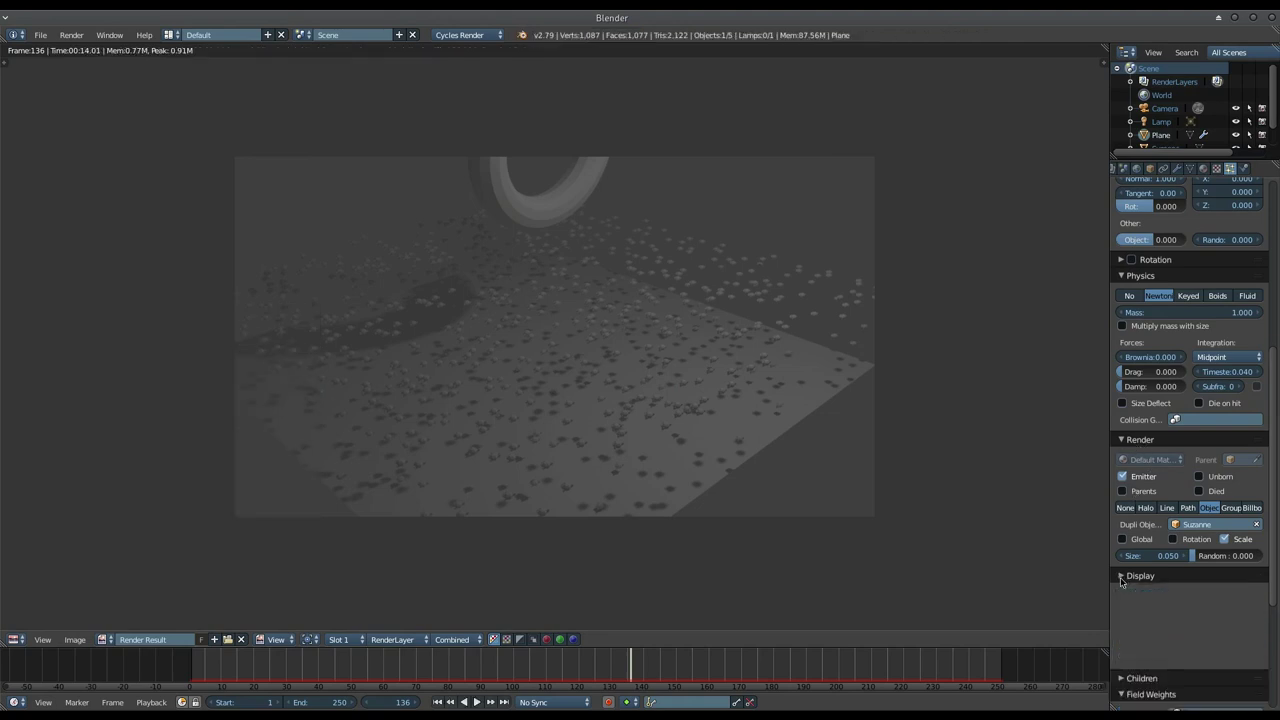
{"action": "left_click", "coordinate": [1126, 577]}
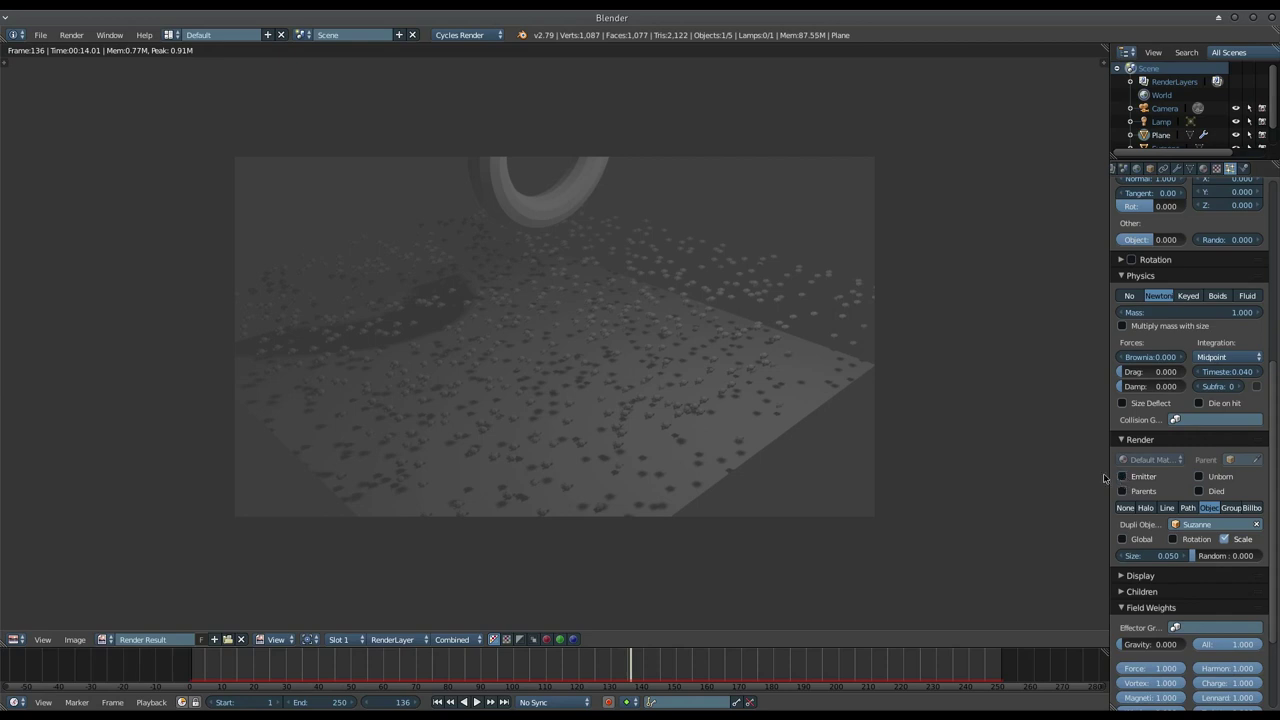
{"action": "key", "text": "F12"}
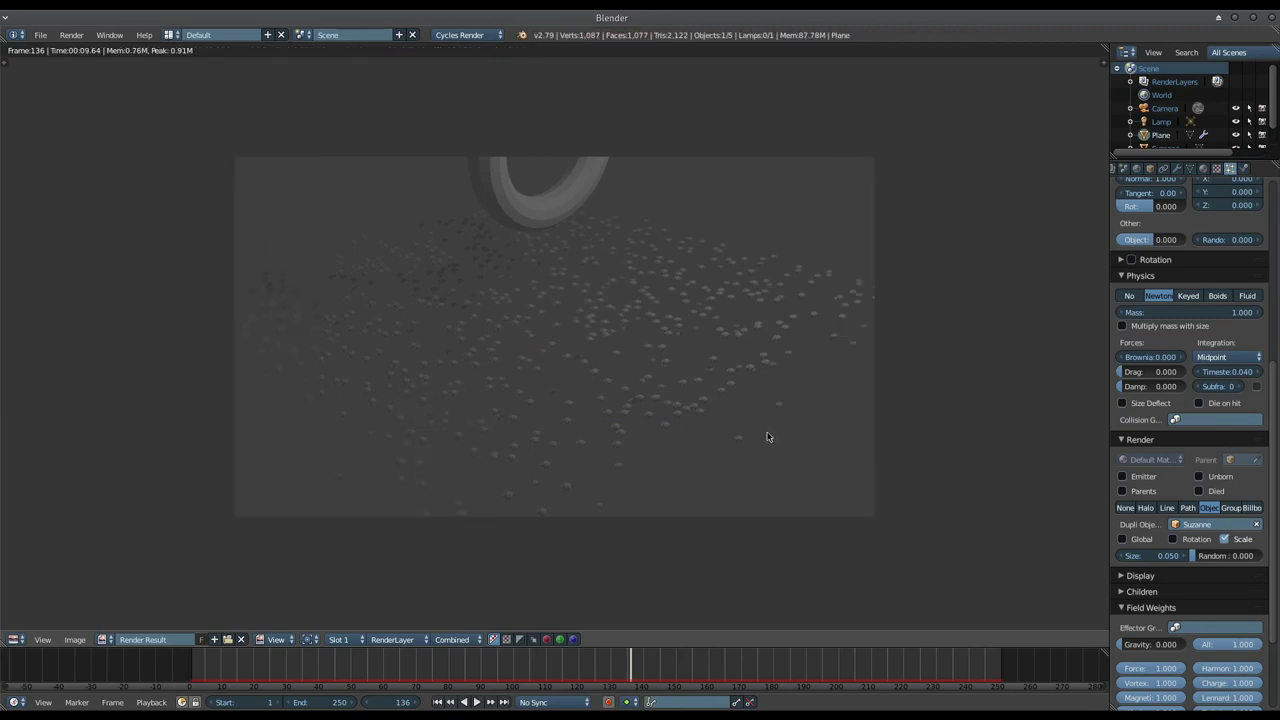
- Leave the render view, orbit out of the camera, and select the Suzanne head
{"action": "key", "text": "Escape"}
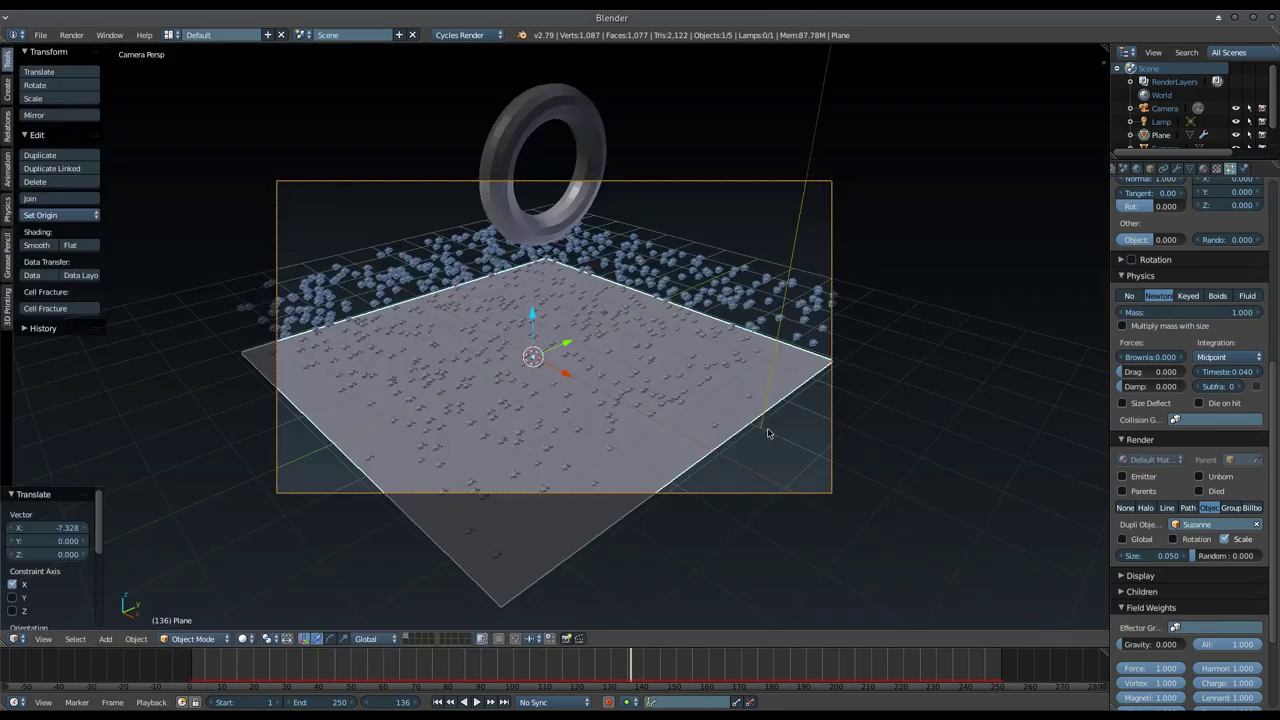
{"action": "mouse_move", "coordinate": [716, 462]}
{"action": "middle_mouse_down"}
{"action": "mouse_move", "coordinate": [731, 443]}
{"action": "mouse_move", "coordinate": [800, 426]}
{"action": "middle_mouse_up"}
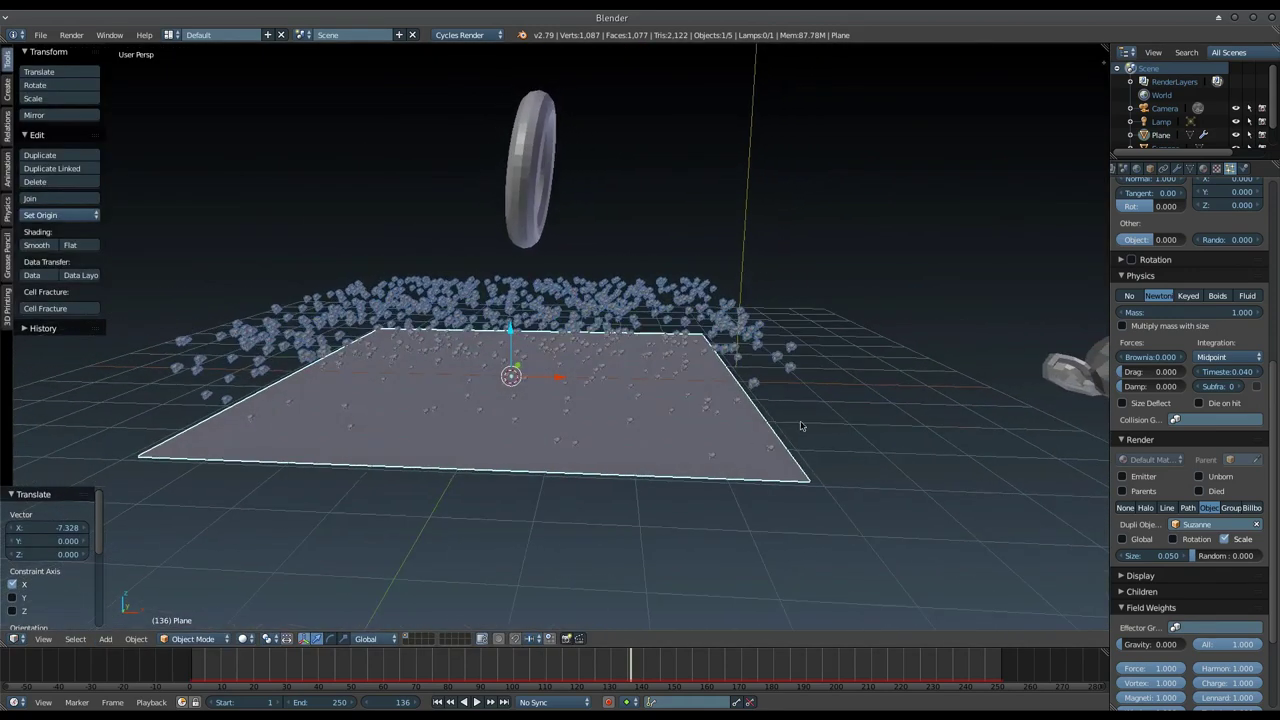
{"action": "right_click", "coordinate": [1049, 370]}
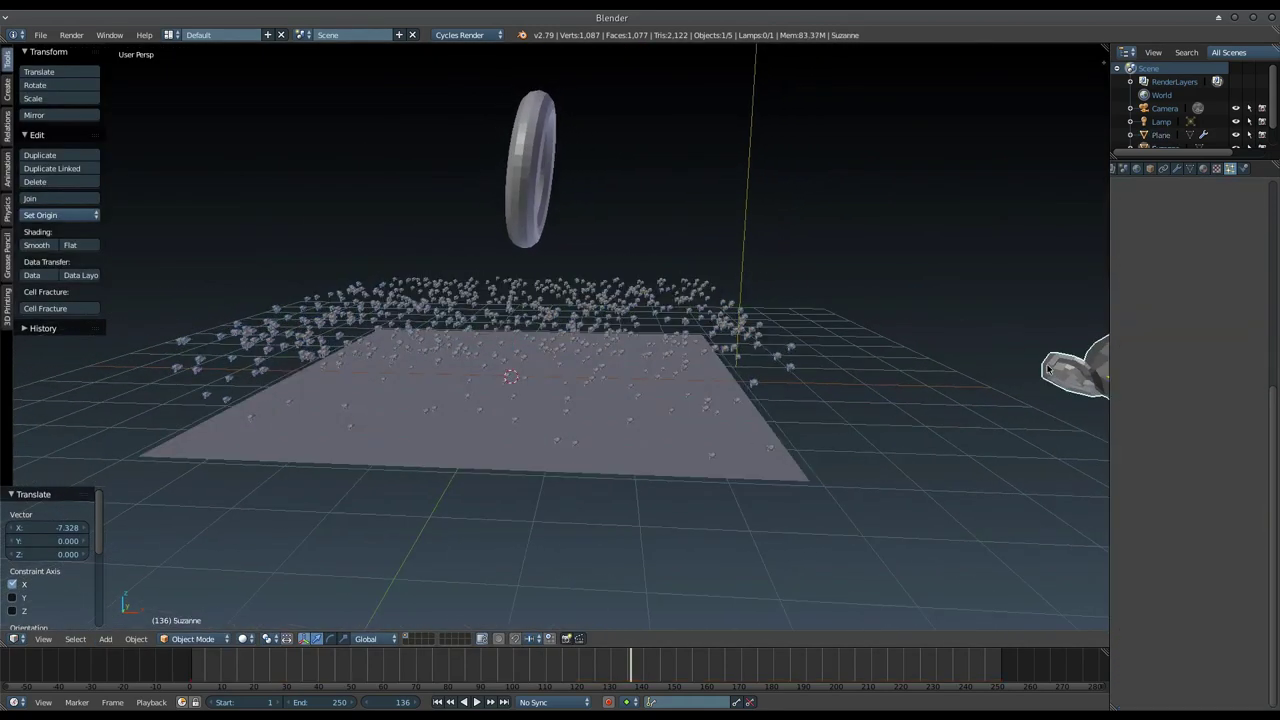
- Create Material.001 for Suzanne with a saturated green colour and an Emission shader
{"action": "left_click", "coordinate": [1204, 170]}
{"action": "left_click", "coordinate": [1193, 257]}
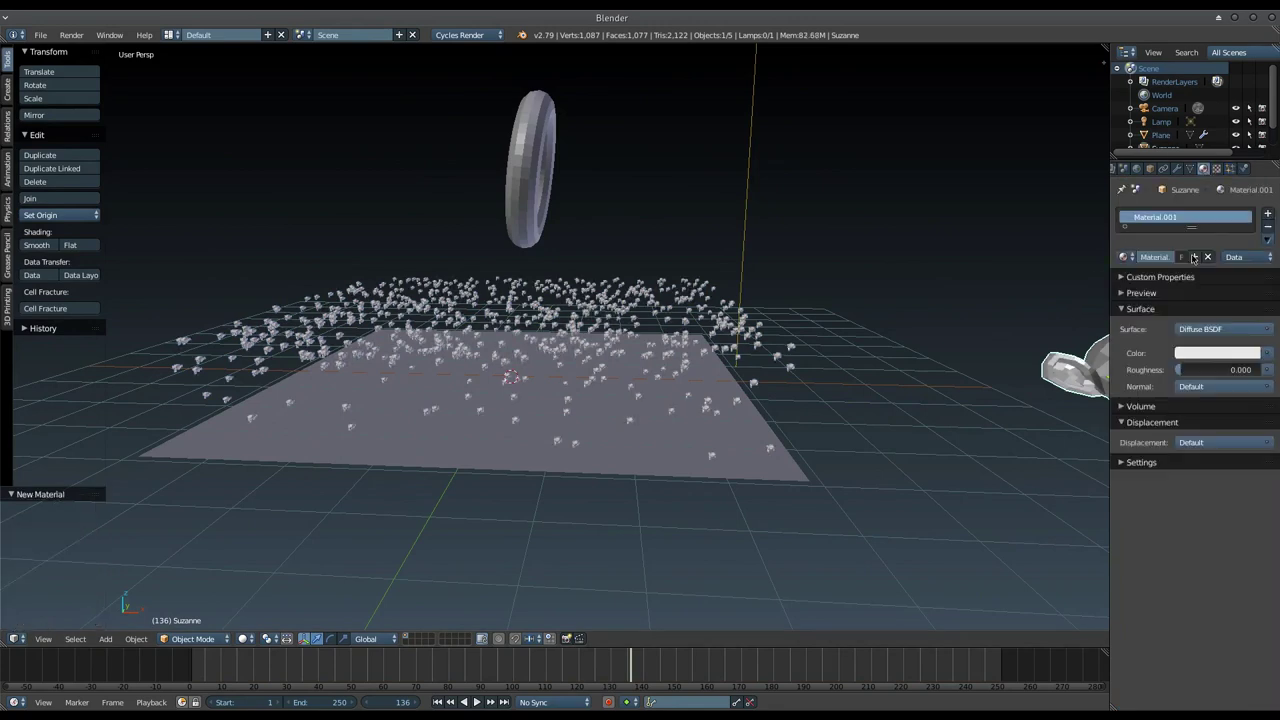
{"action": "left_click", "coordinate": [1192, 356]}
{"action": "left_click", "coordinate": [1184, 218]}
{"action": "left_click_drag", "start_coordinate": [1174, 210], "coordinate": [1166, 206]}
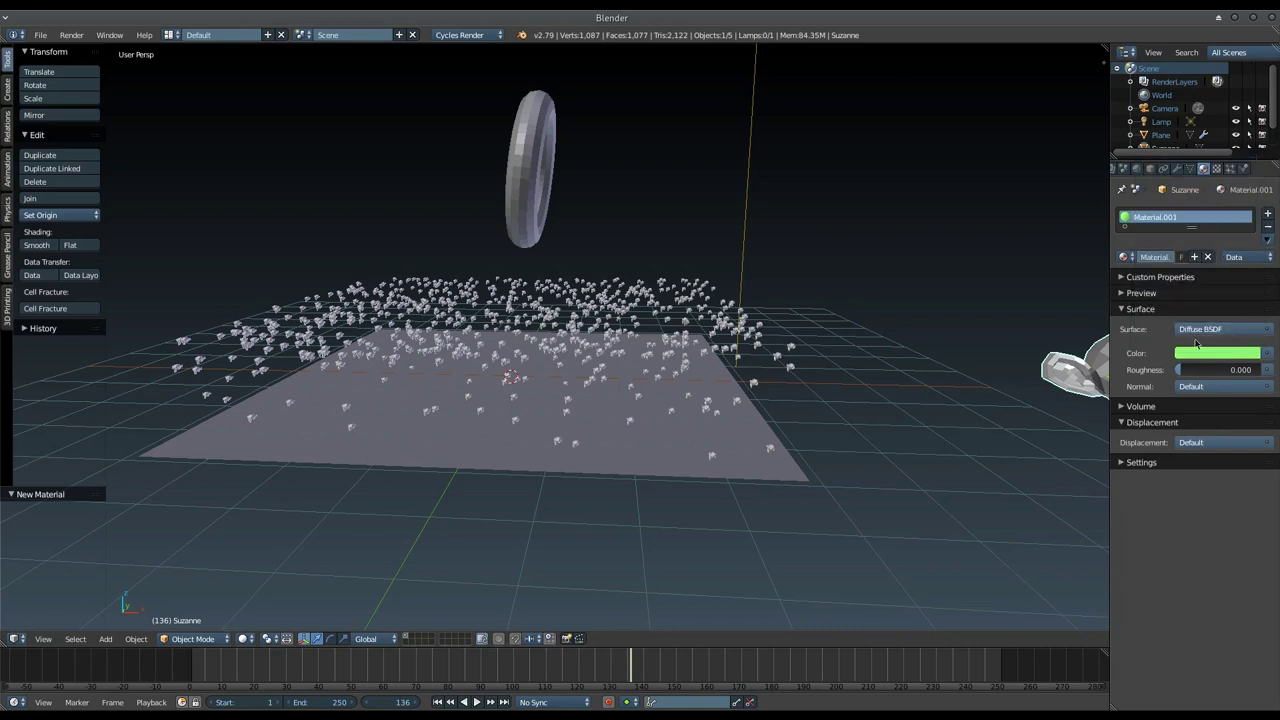
{"action": "left_click", "coordinate": [1204, 330]}
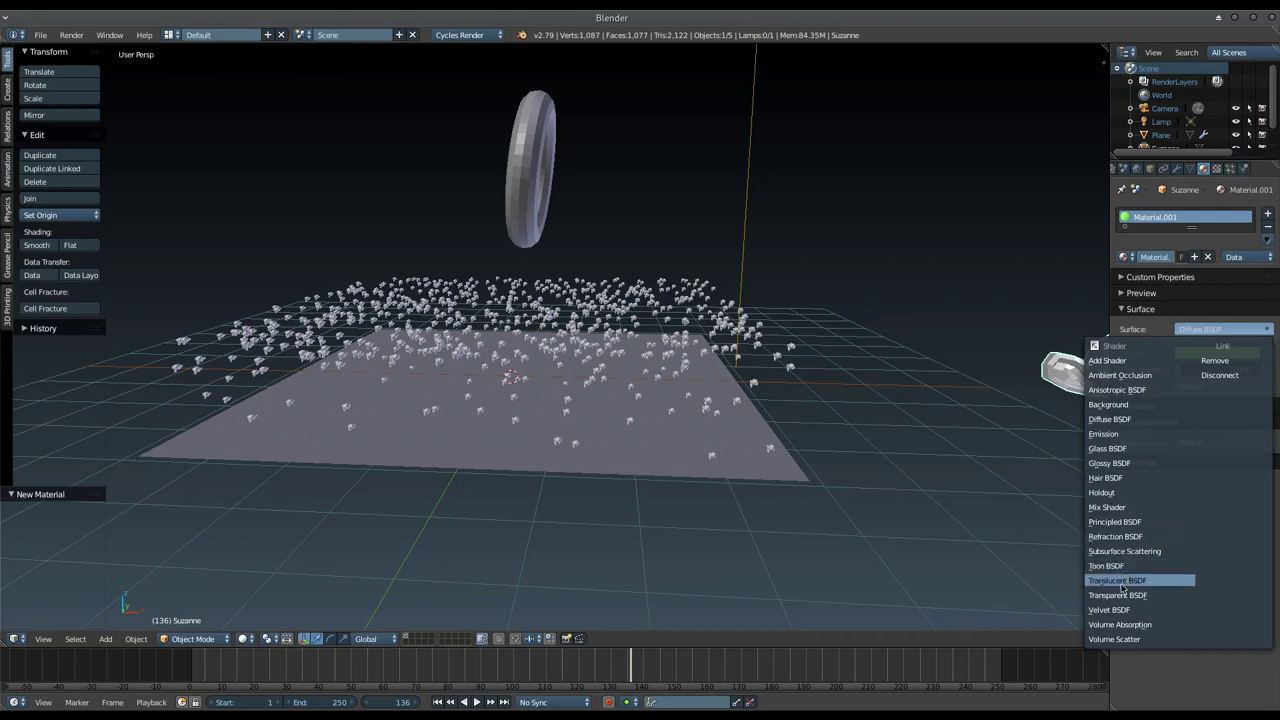
{"action": "left_click", "coordinate": [1118, 434]}
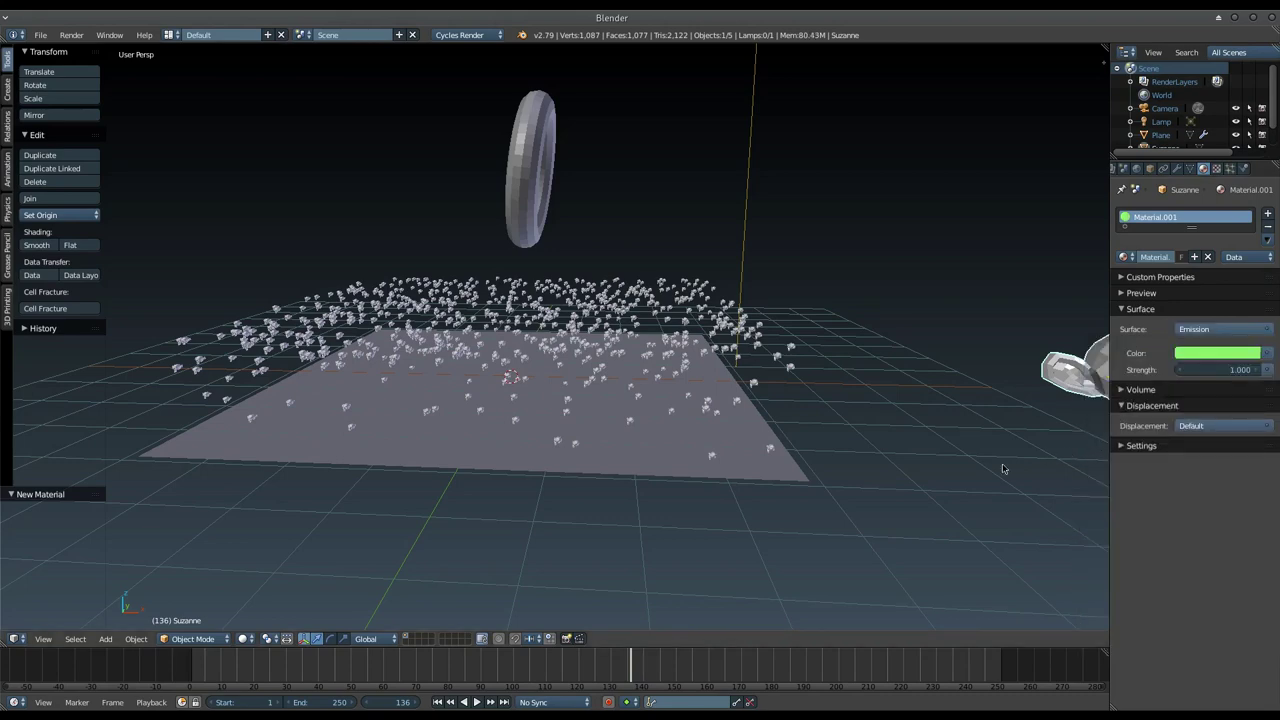
{"action": "mouse_move", "coordinate": [922, 455]}
{"action": "middle_mouse_down"}
{"action": "mouse_move", "coordinate": [859, 447]}
{"action": "mouse_move", "coordinate": [885, 441]}
{"action": "middle_mouse_up"}
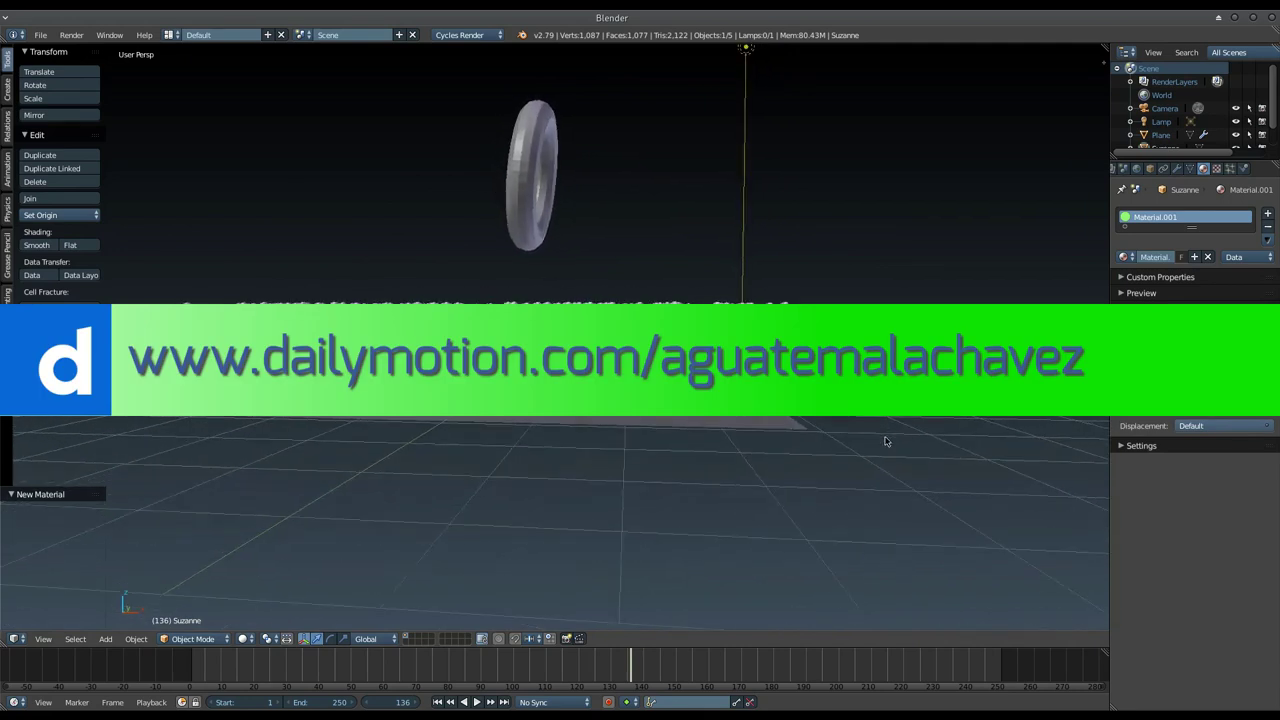